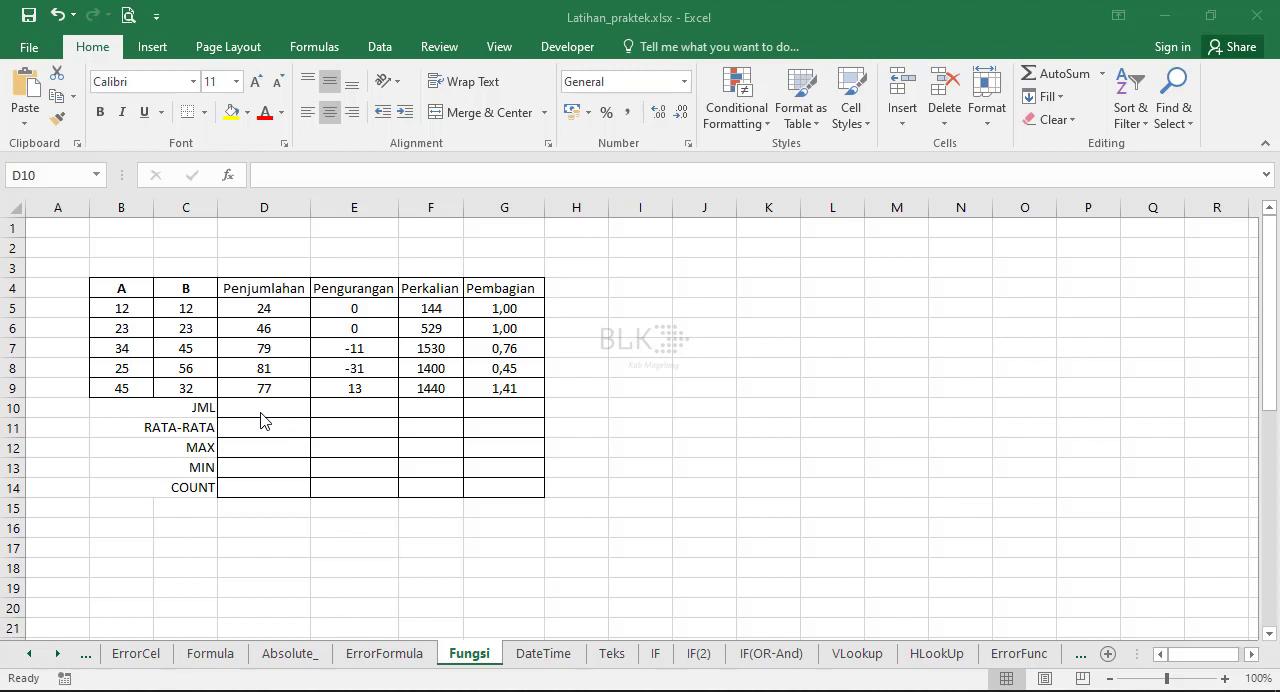
# On the DateTime sheet, build the date in E4 with the DATE function from year B4, month C4 and day D4.
pyautogui.hotkey('ctrl', 'pagedown')
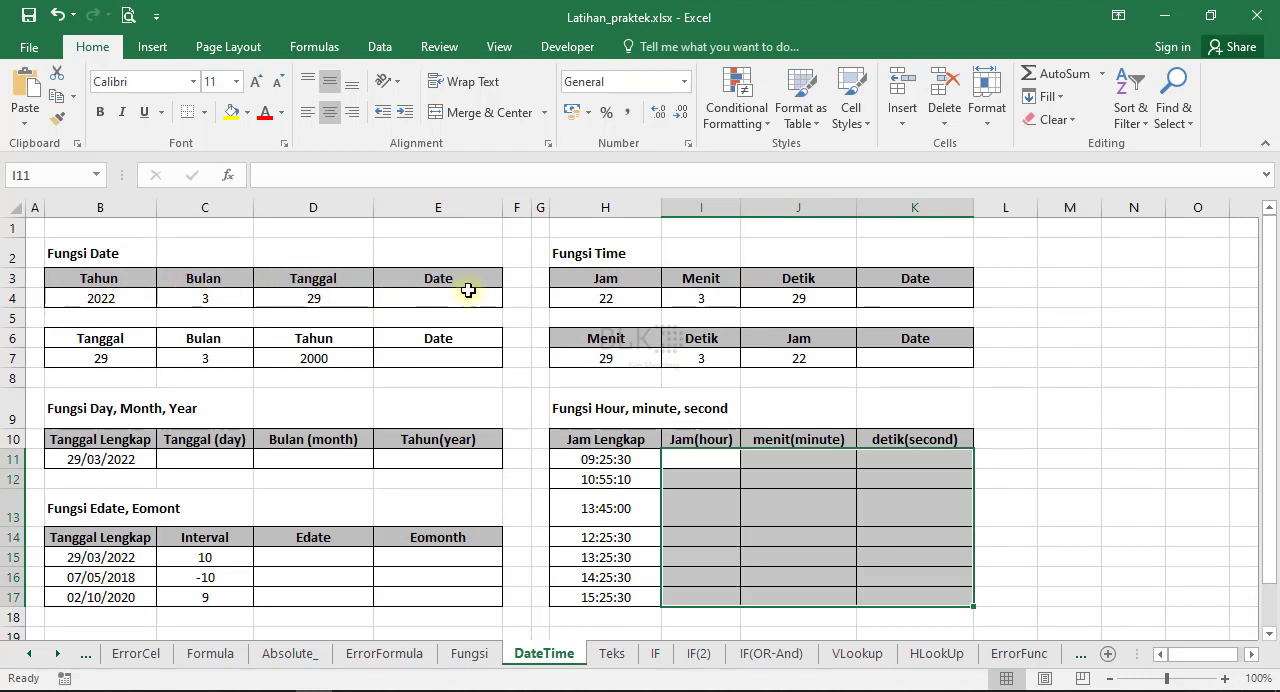
pyautogui.click(429, 301)
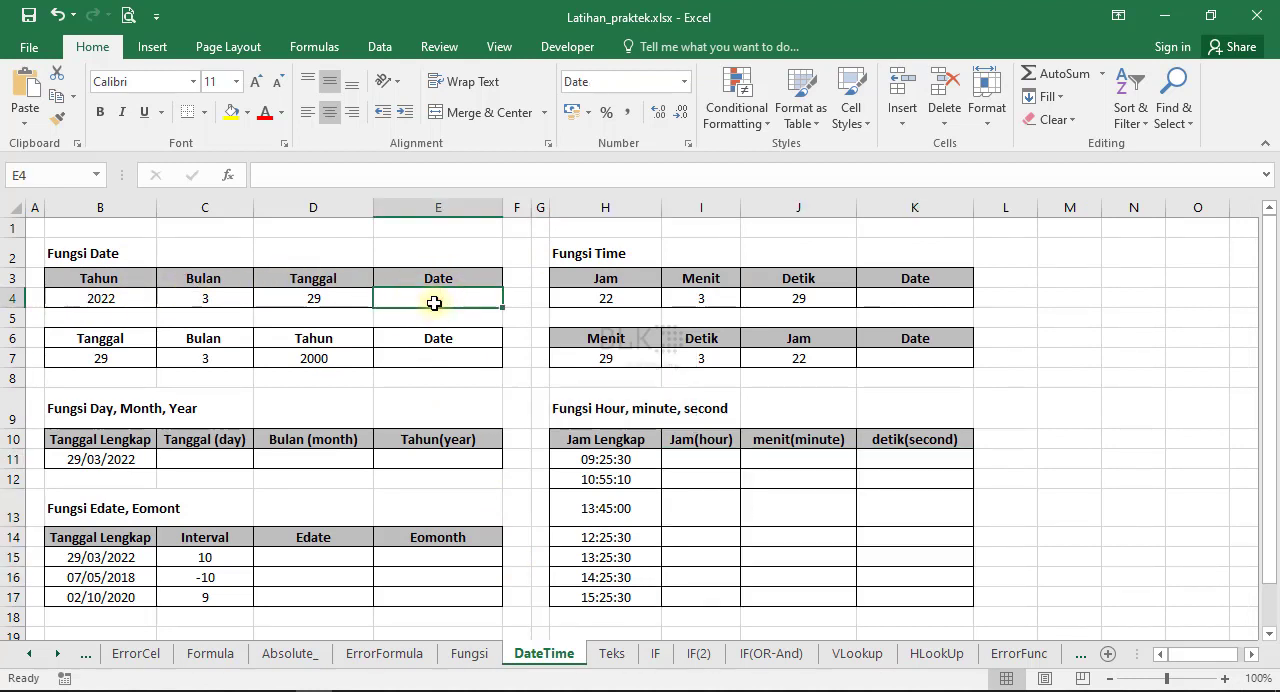
pyautogui.write('=date')
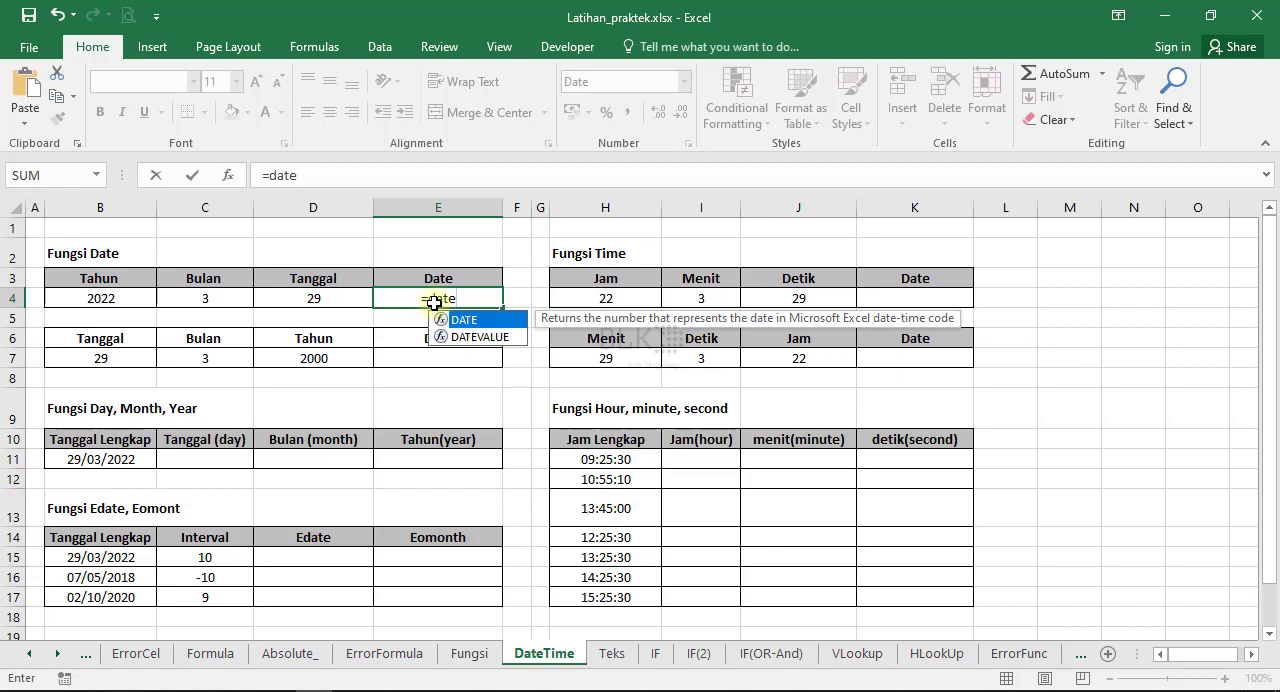
pyautogui.write('(')
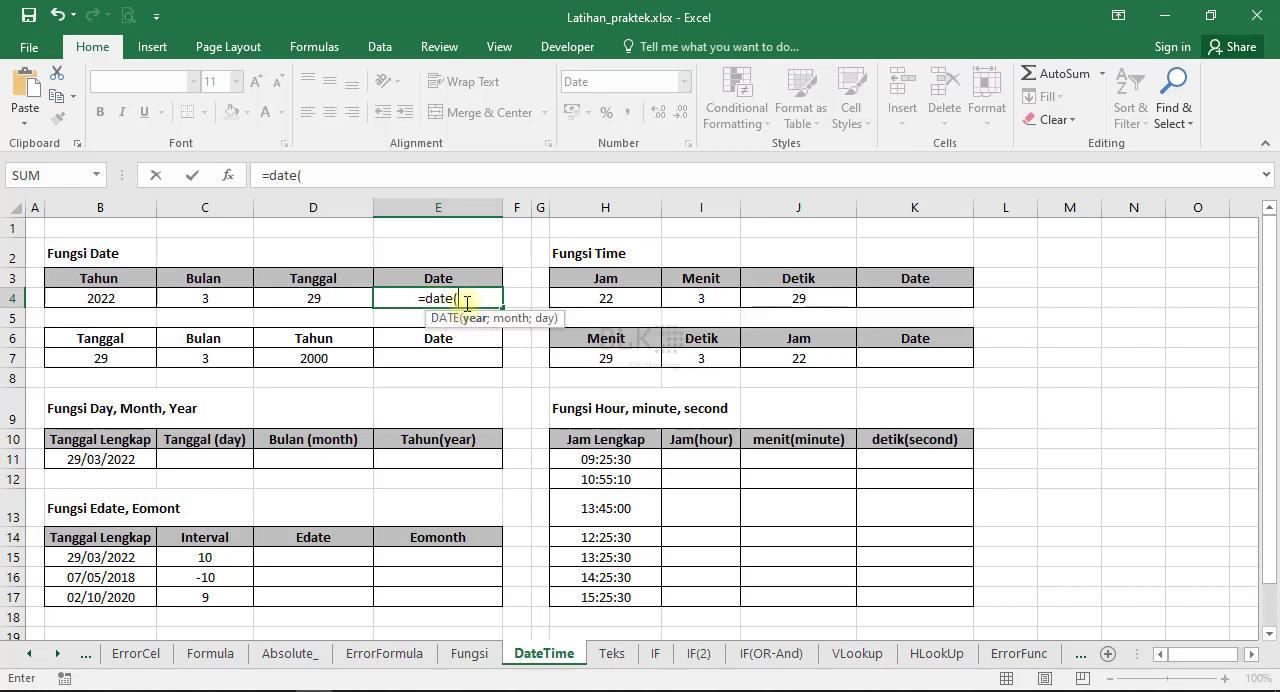
pyautogui.click(108, 299)
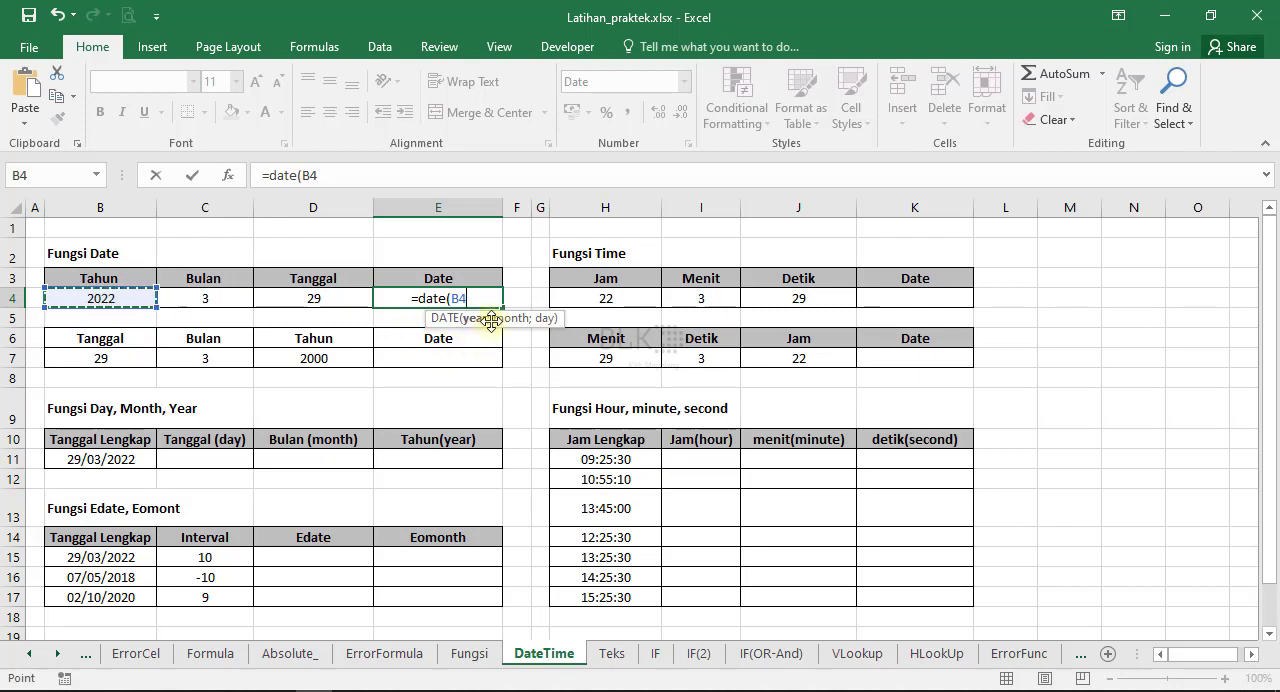
pyautogui.write(';')
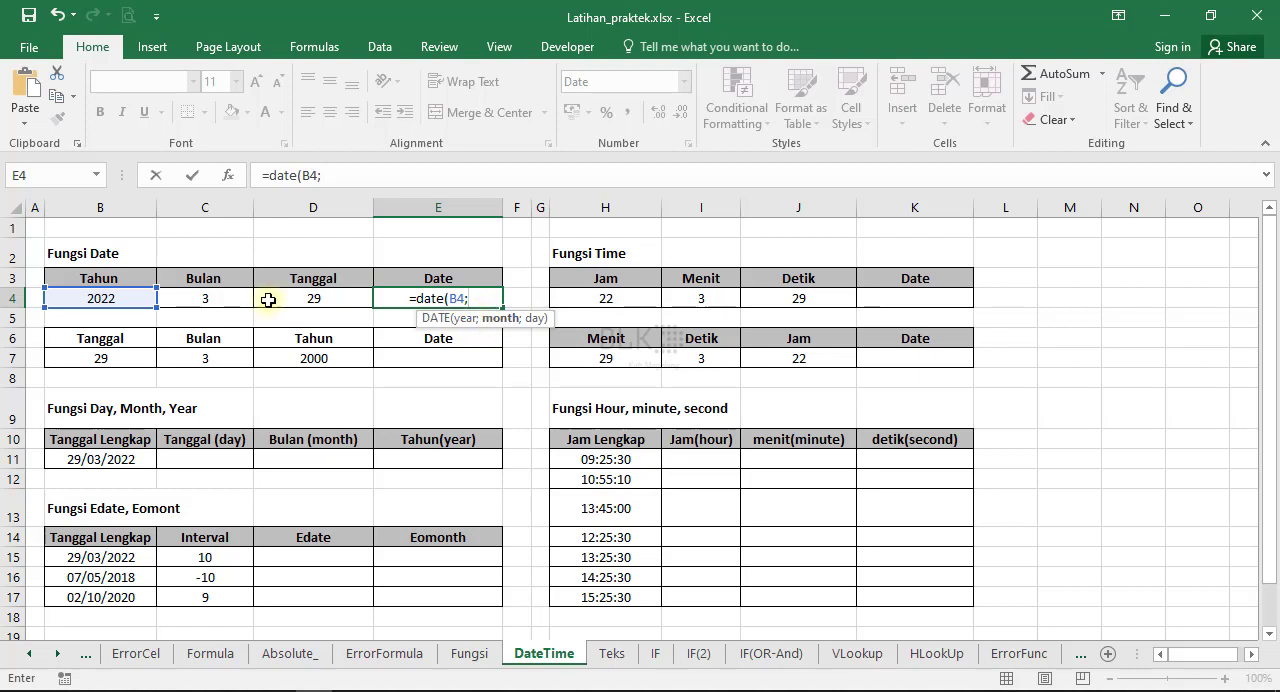
pyautogui.click(221, 297)
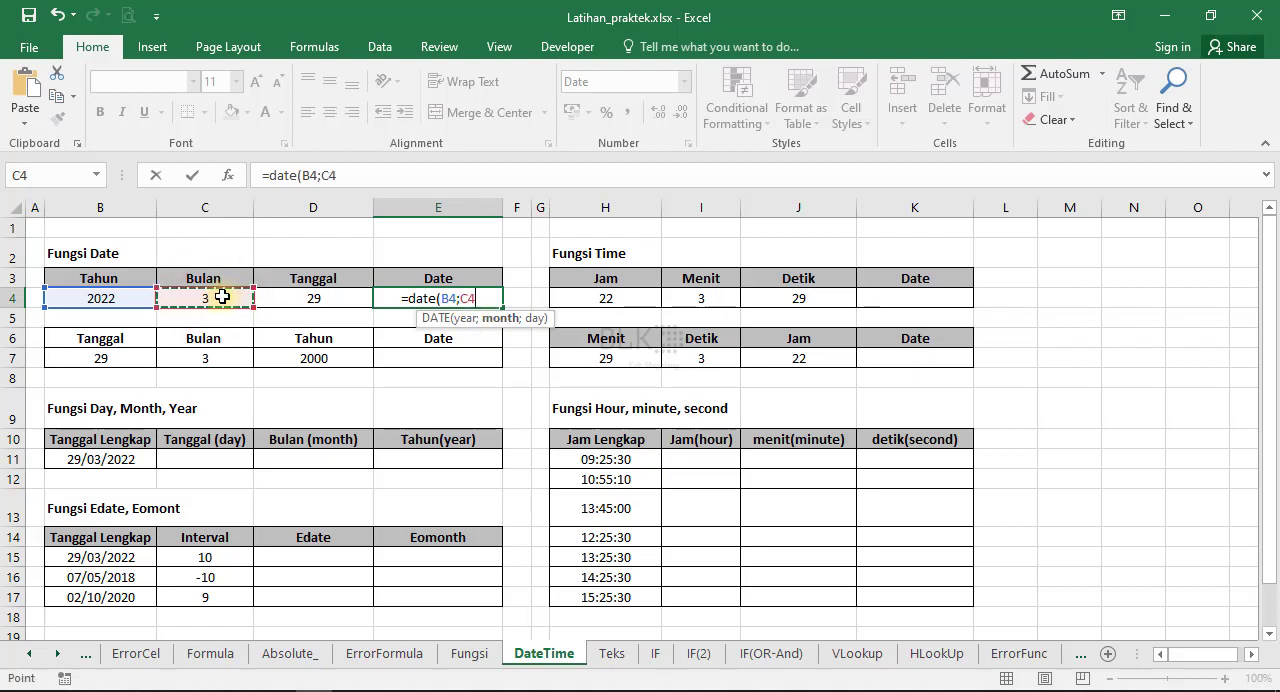
pyautogui.write(';')
pyautogui.click(318, 297)
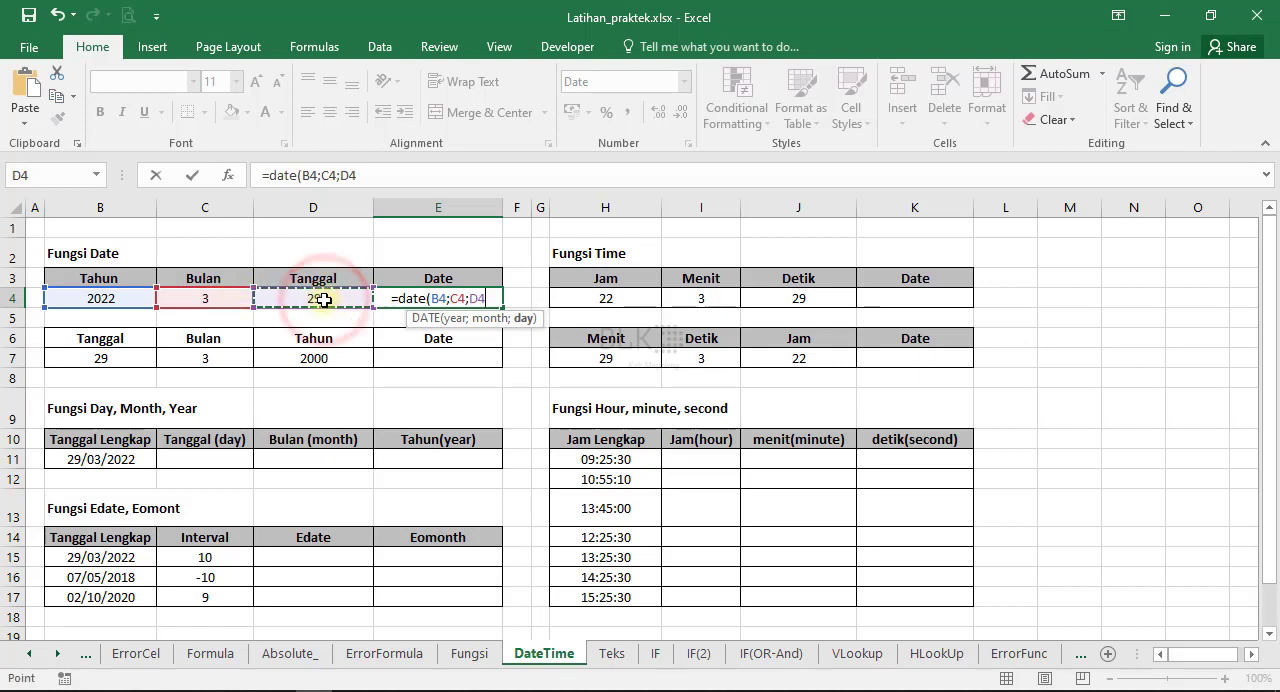
pyautogui.write(')')
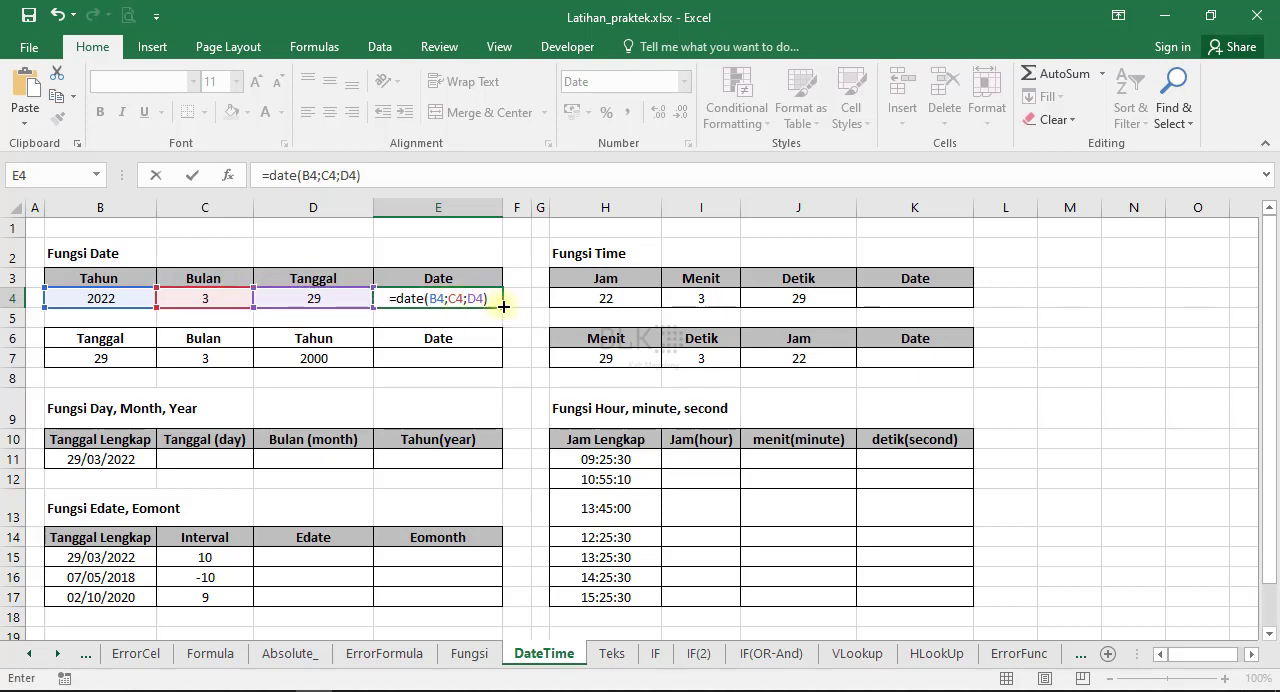
pyautogui.press('Return')
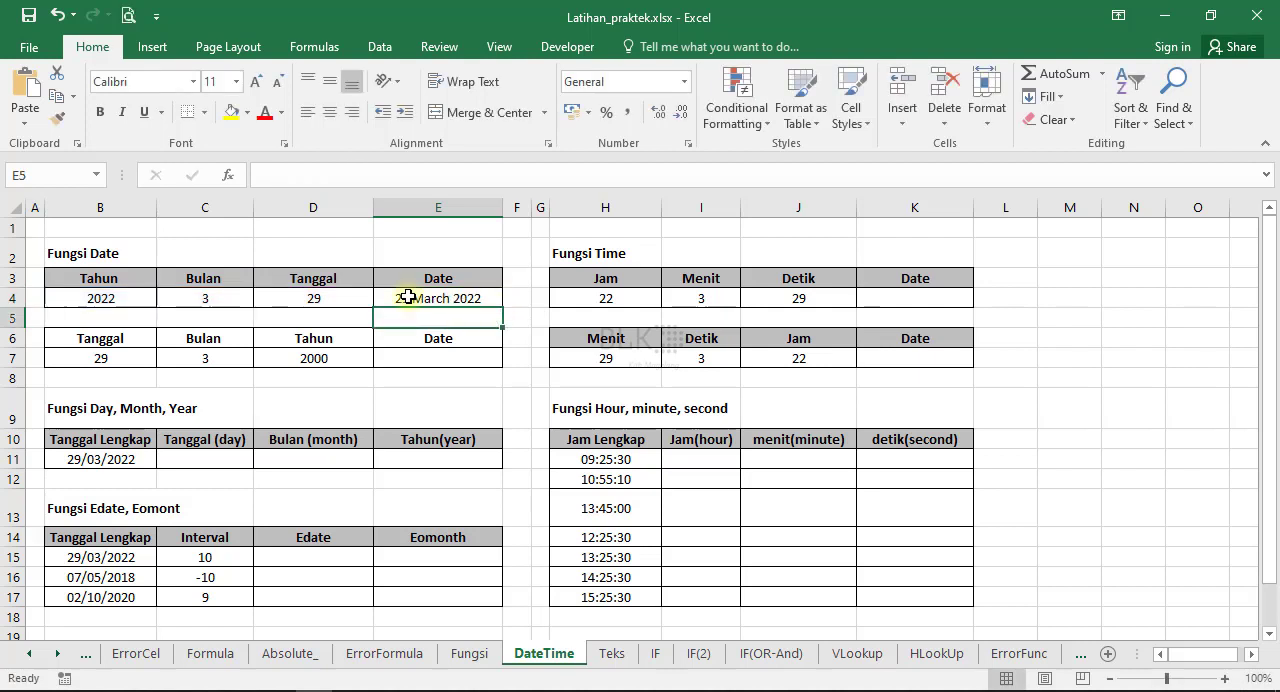
pyautogui.click(466, 298)
# Build the date in E7 with the DATE function, taking the year from D7, month from C7 and day from B7.
pyautogui.click(452, 359)
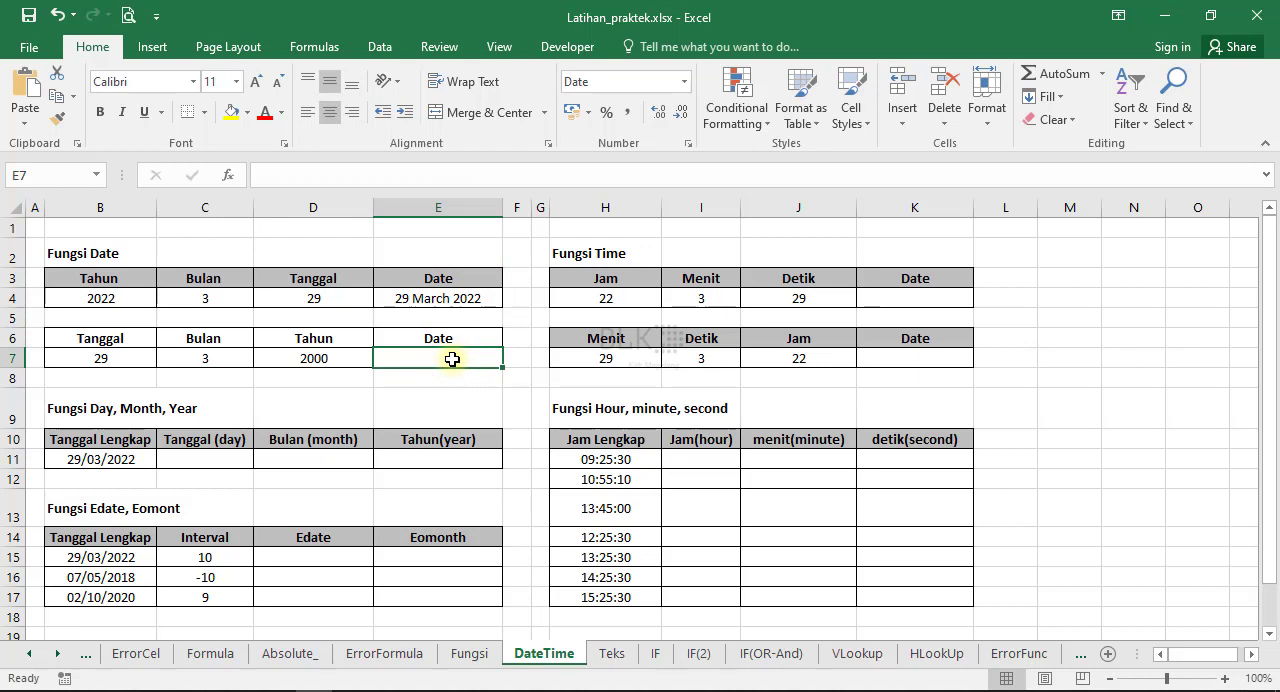
pyautogui.write('-')
pyautogui.press('BackSpace')
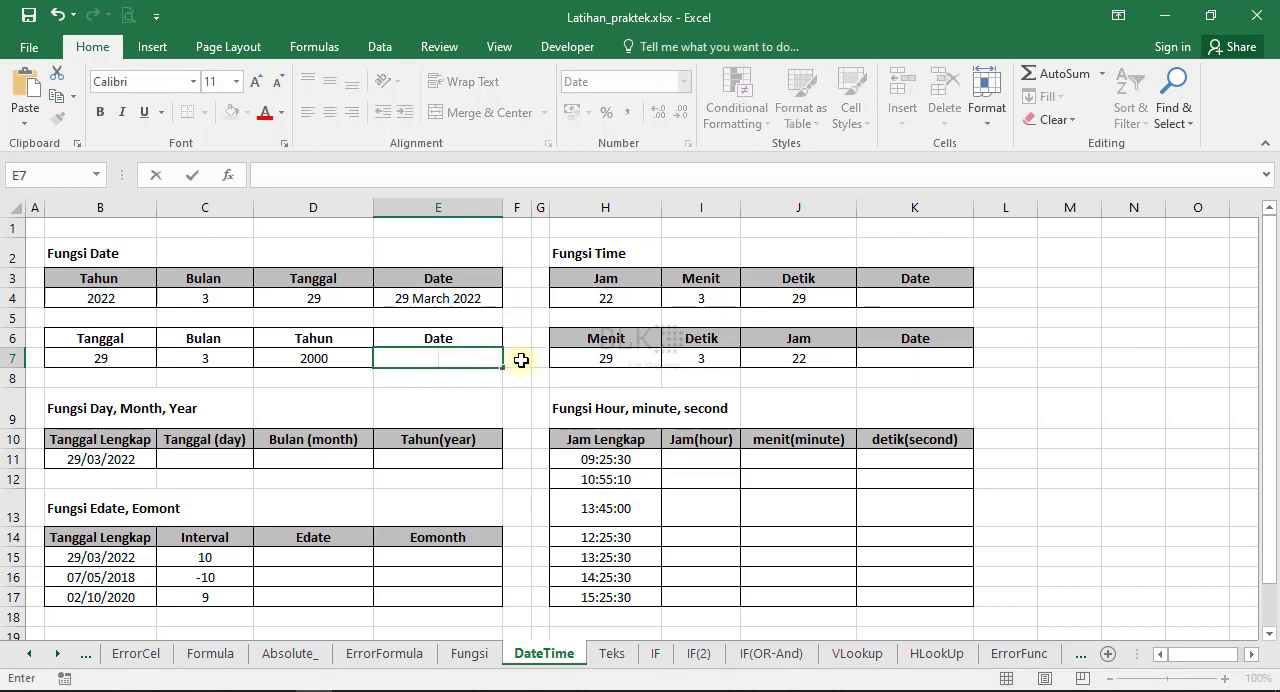
pyautogui.write('=date')
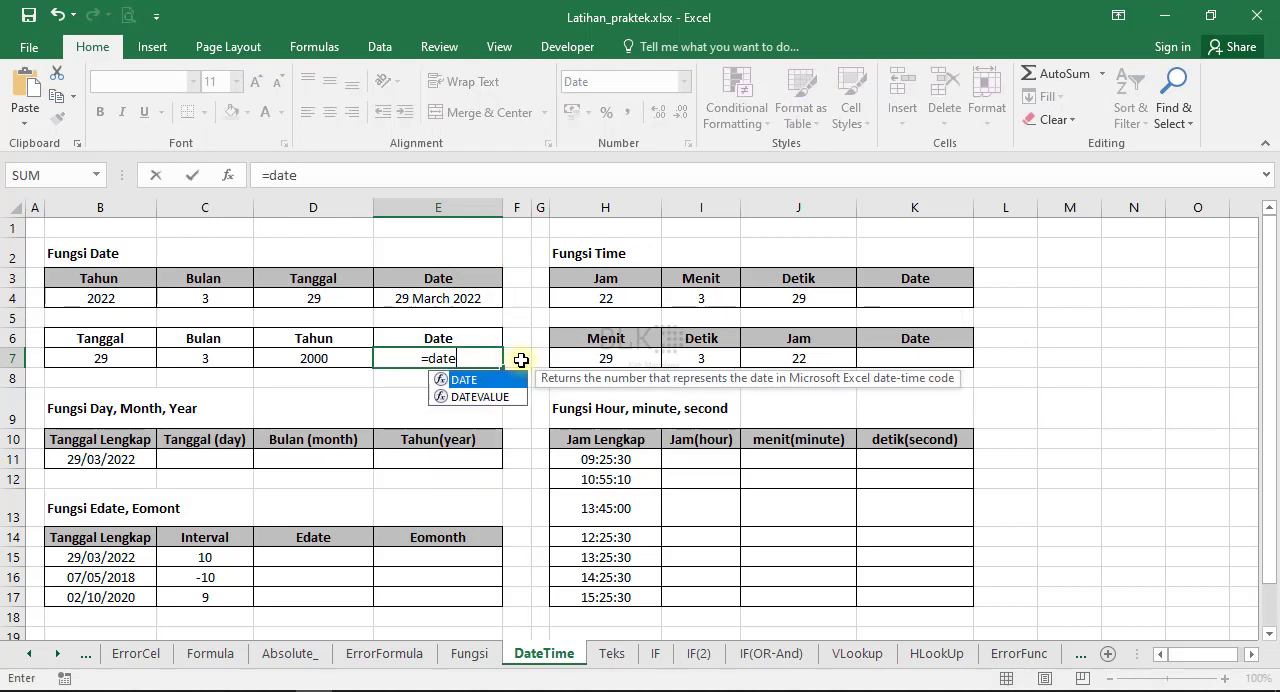
pyautogui.write('(')
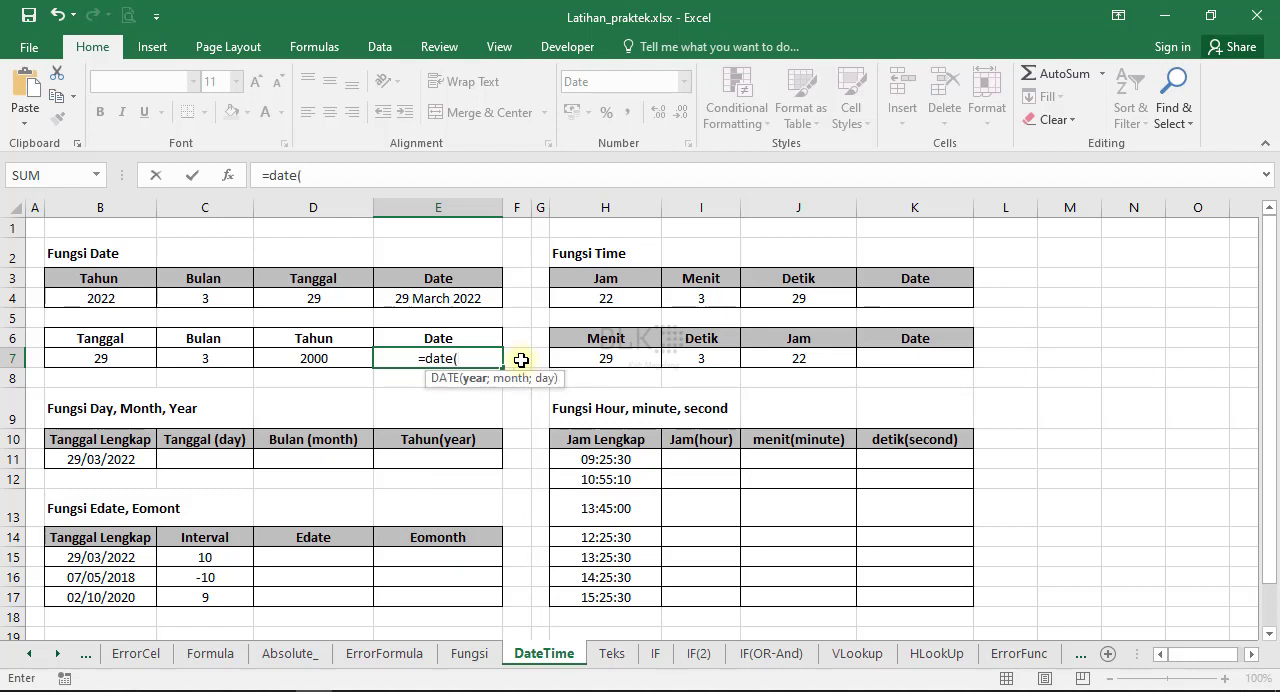
pyautogui.click(318, 360)
pyautogui.write(';')
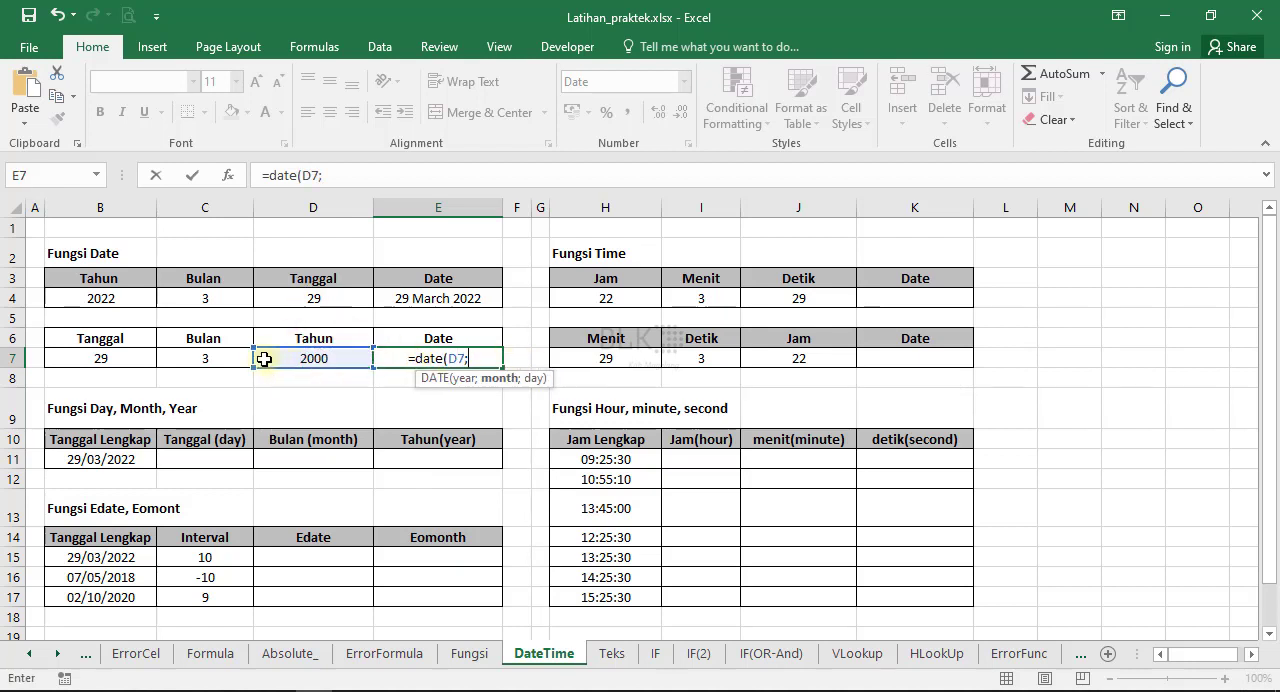
pyautogui.click(221, 364)
pyautogui.write(';')
pyautogui.click(118, 360)
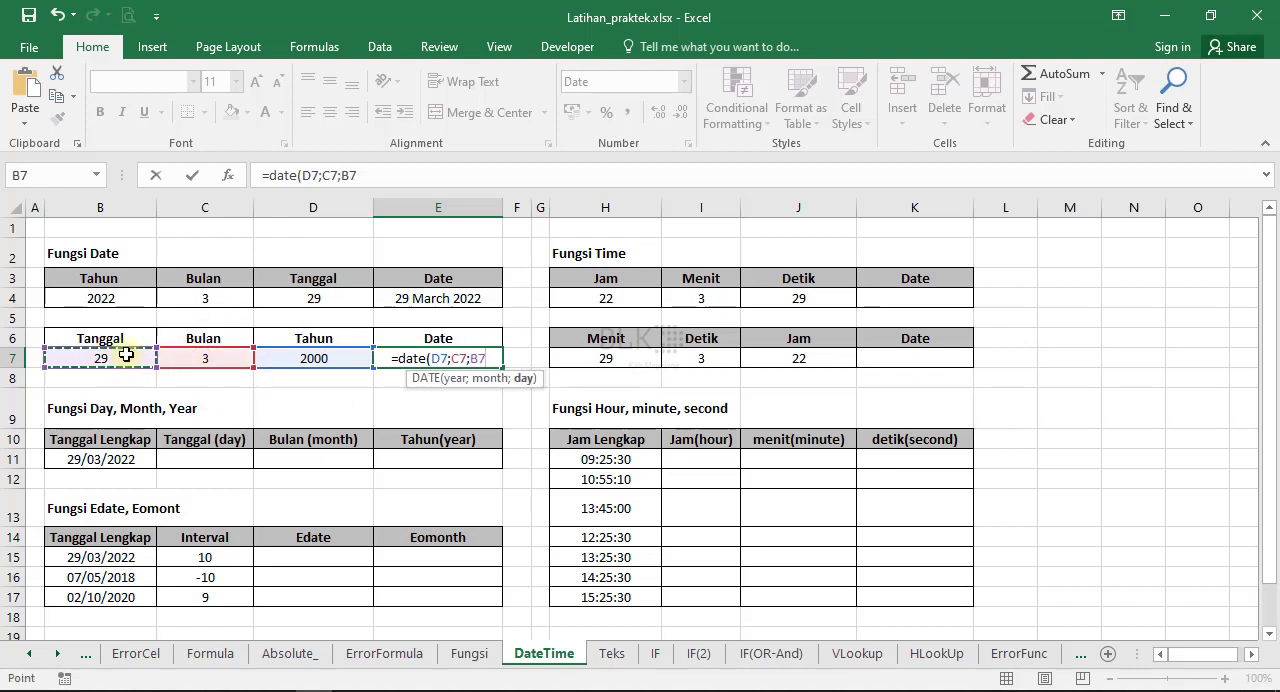
pyautogui.press('Return')
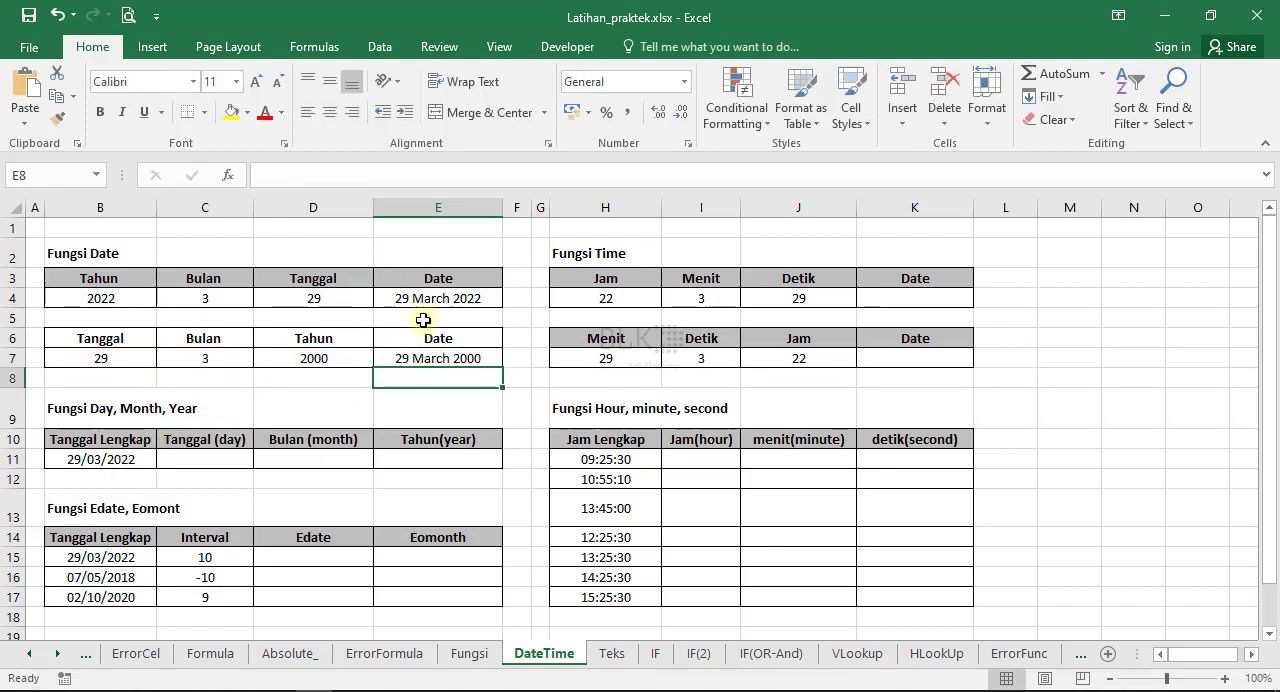
# Extract the day from the full date in B11 into C11 with the DAY function.
pyautogui.click(201, 461)
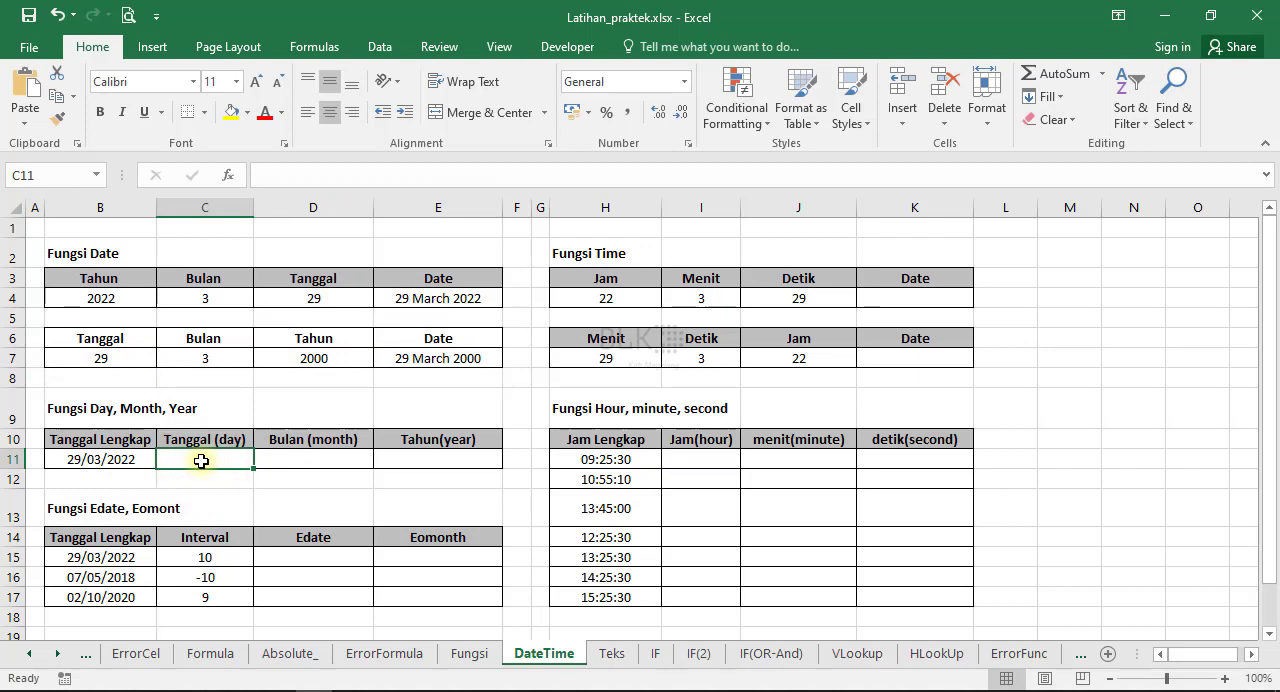
pyautogui.write('=')
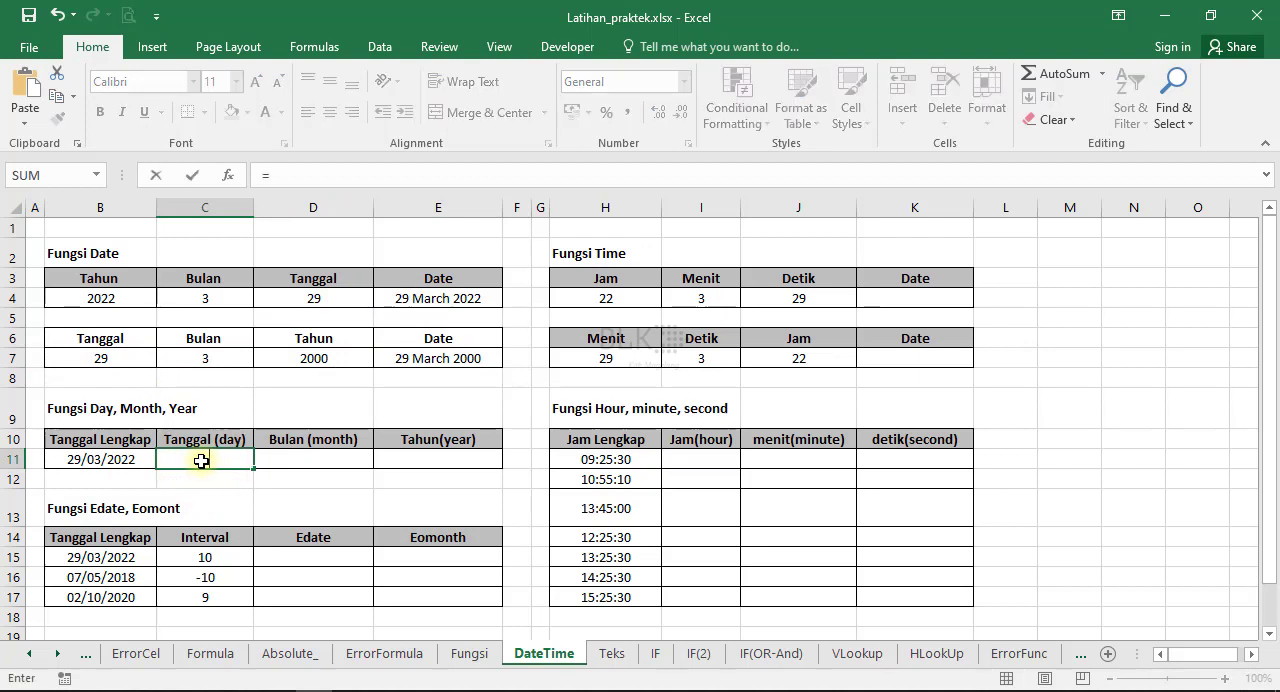
pyautogui.write('day(')
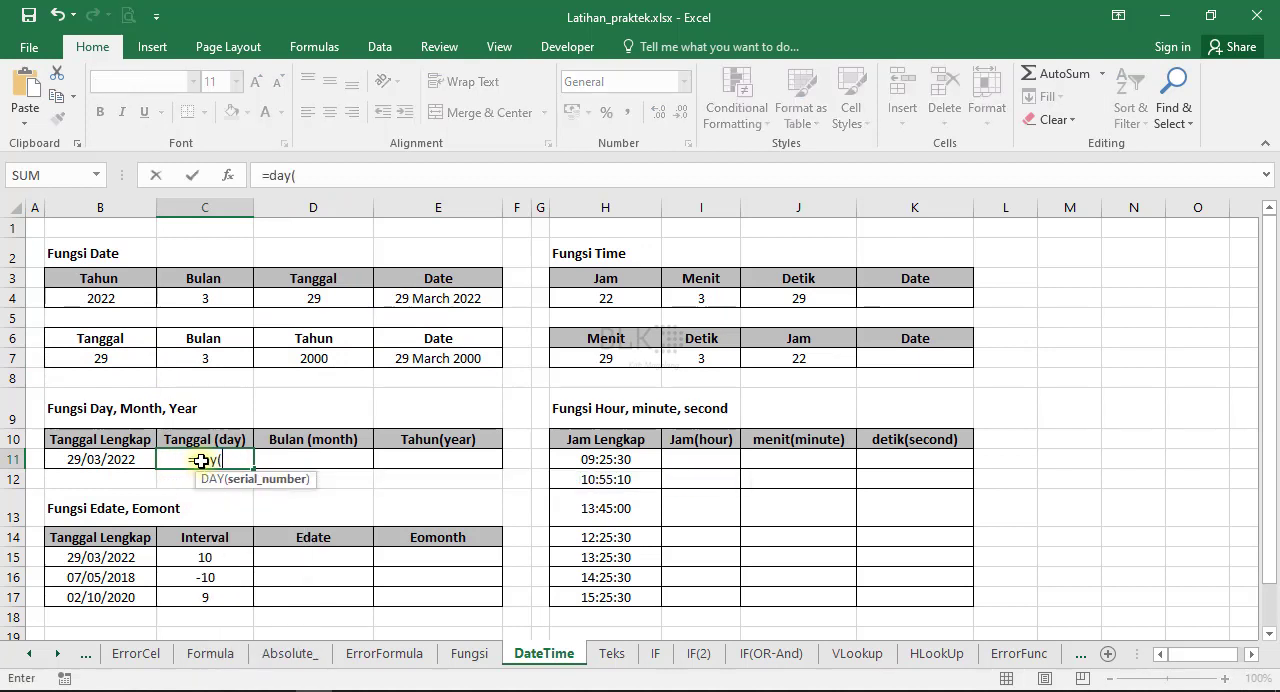
pyautogui.click(86, 460)
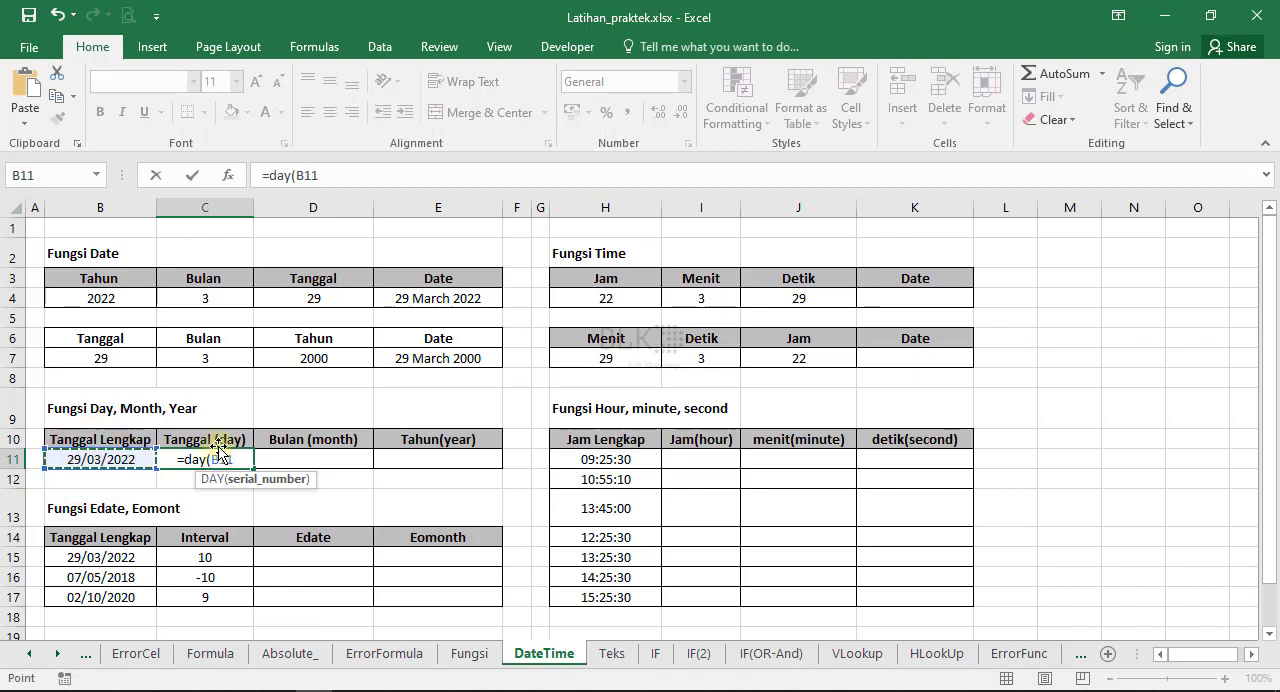
pyautogui.press('Return')
# Extract the month from the full date in B11 into D11 with the MONTH function.
pyautogui.click(320, 454)
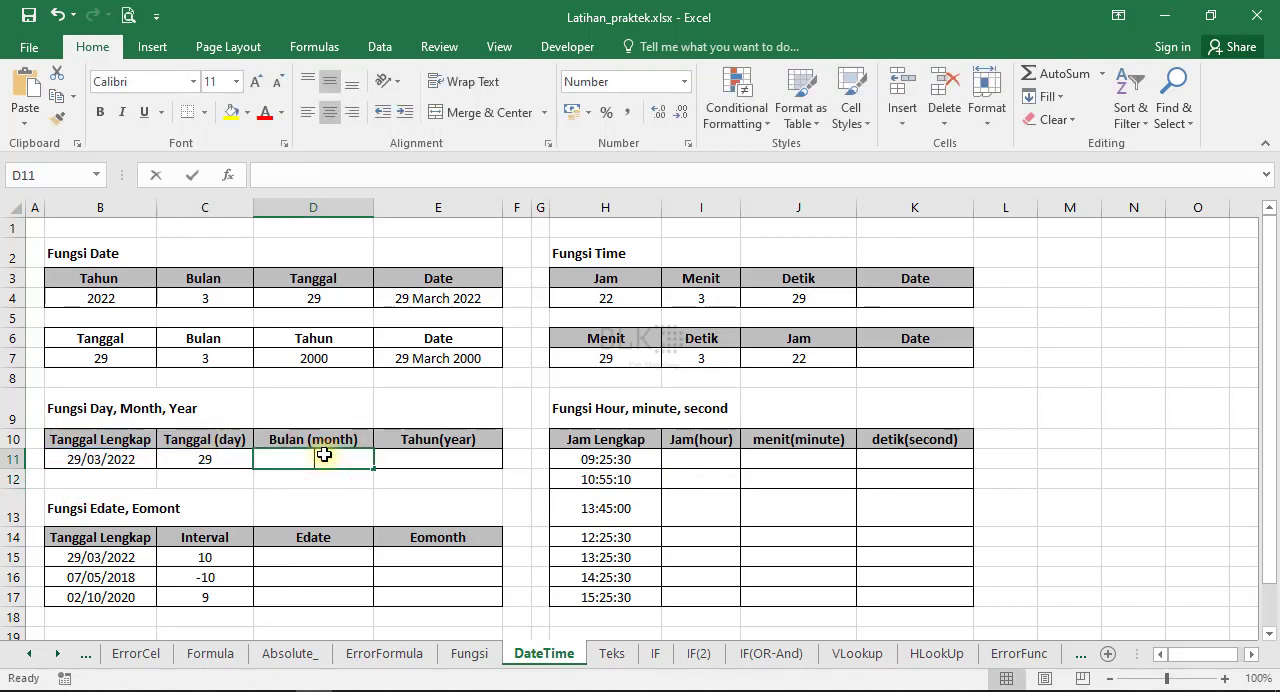
pyautogui.write('=mo')
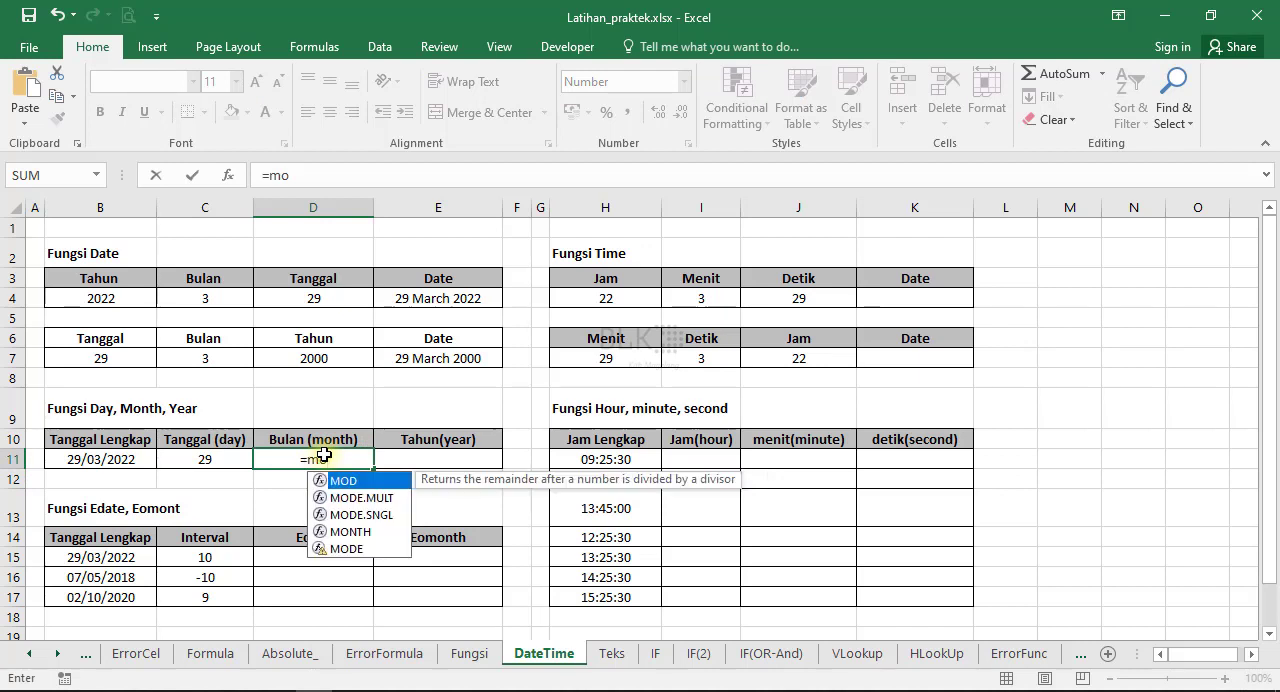
pyautogui.write('n')
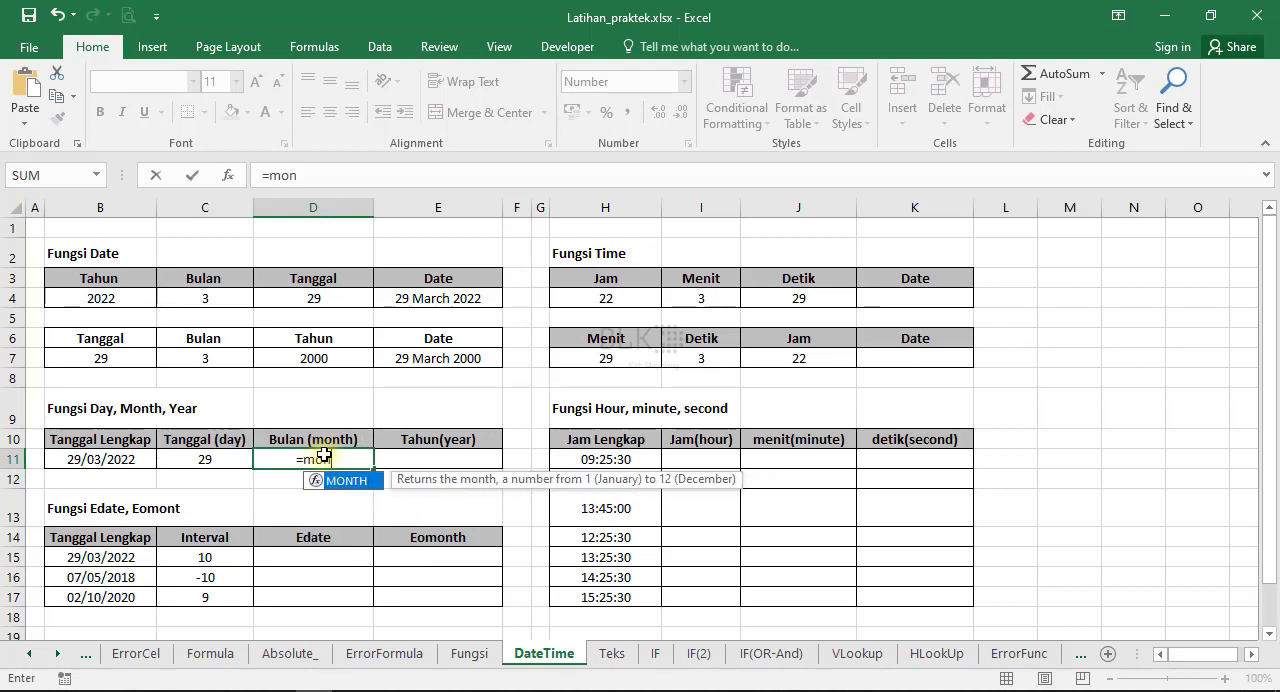
pyautogui.write('th(')
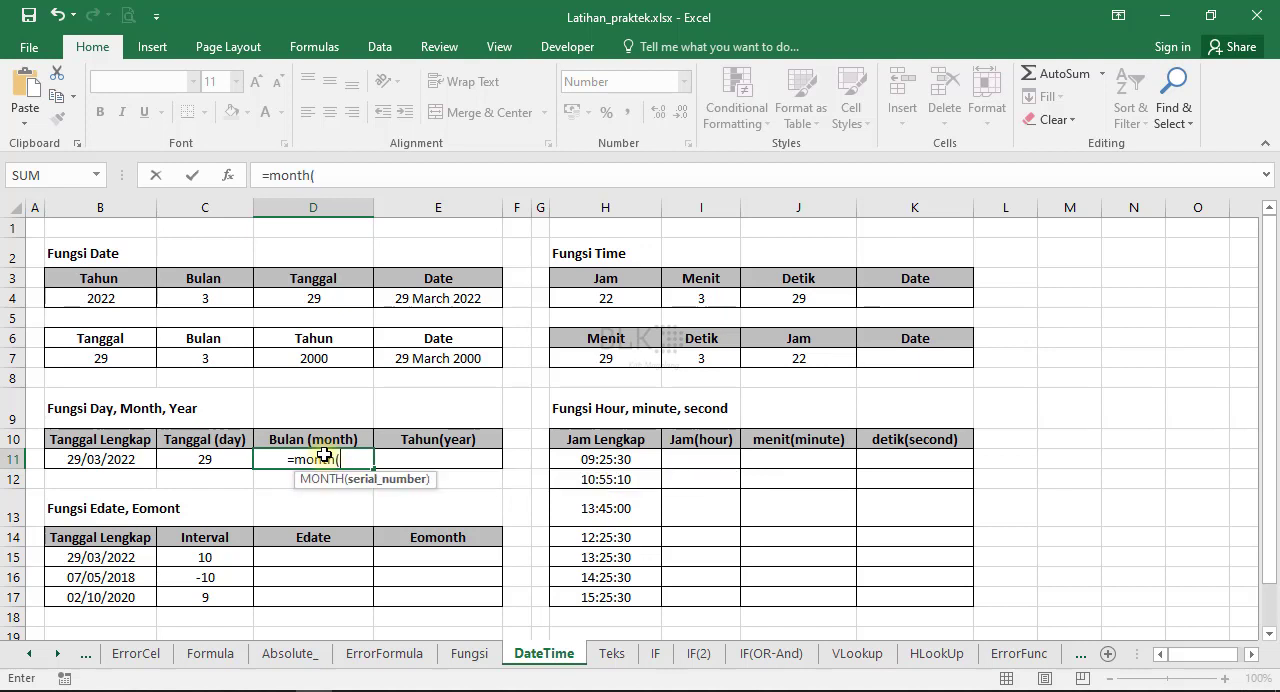
pyautogui.click(128, 459)
pyautogui.press('Return')
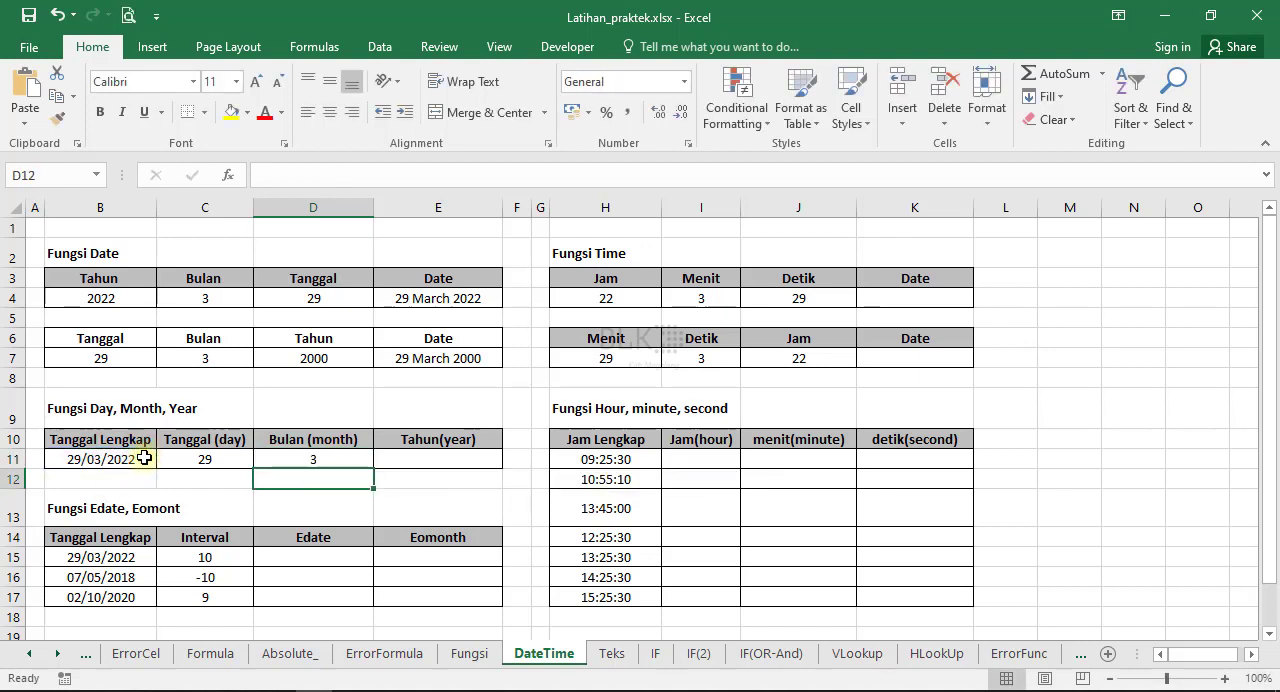
# Extract the year from the full date in B11 into E11 with the YEAR function.
pyautogui.click(415, 456)
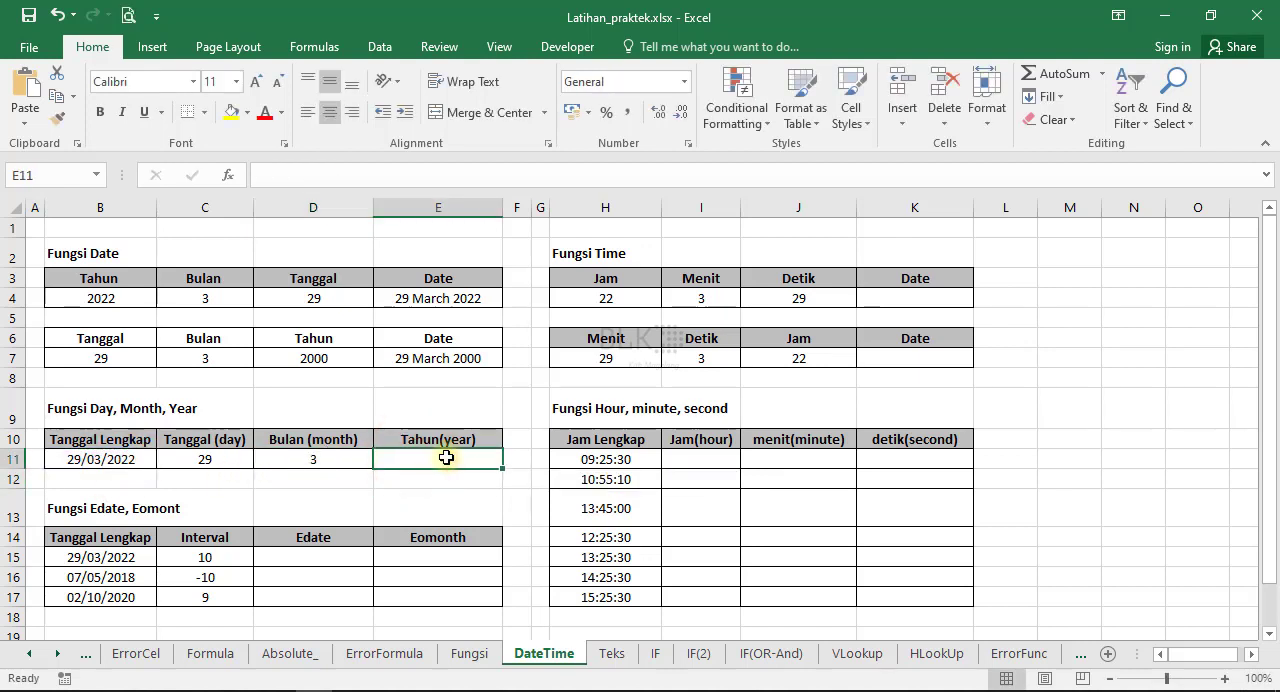
pyautogui.write('=yea')
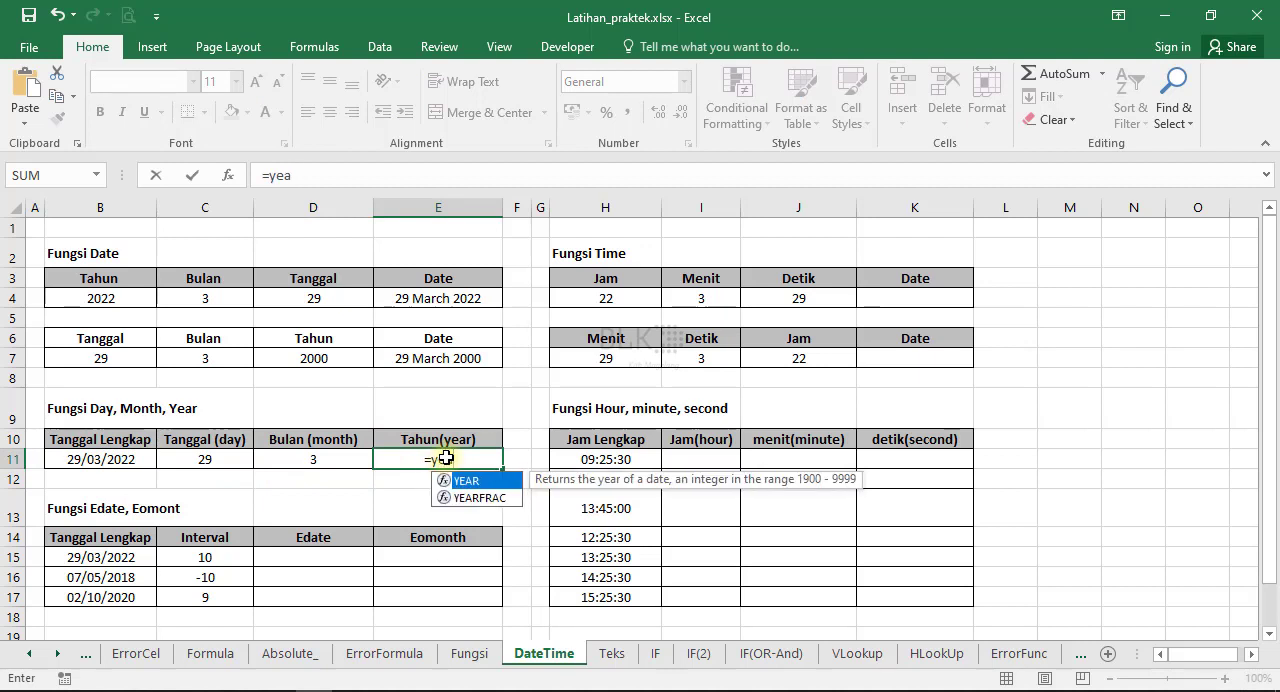
pyautogui.write('r(')
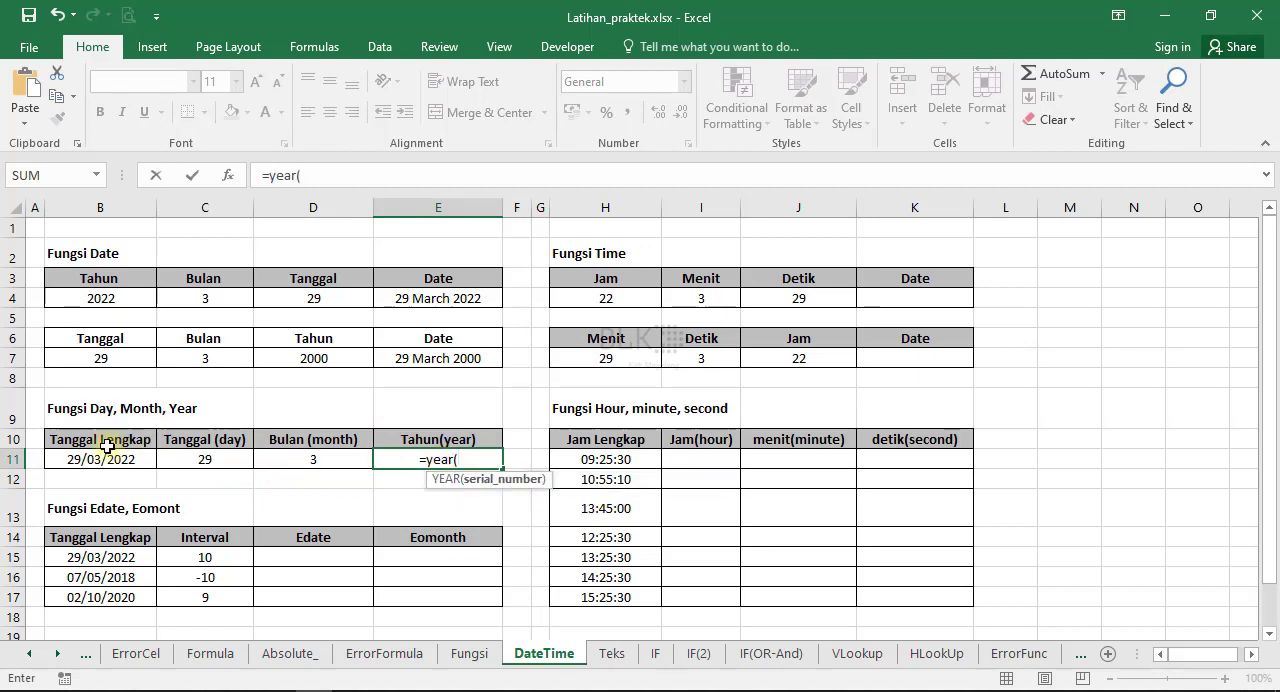
pyautogui.click(100, 466)
pyautogui.press('Return')
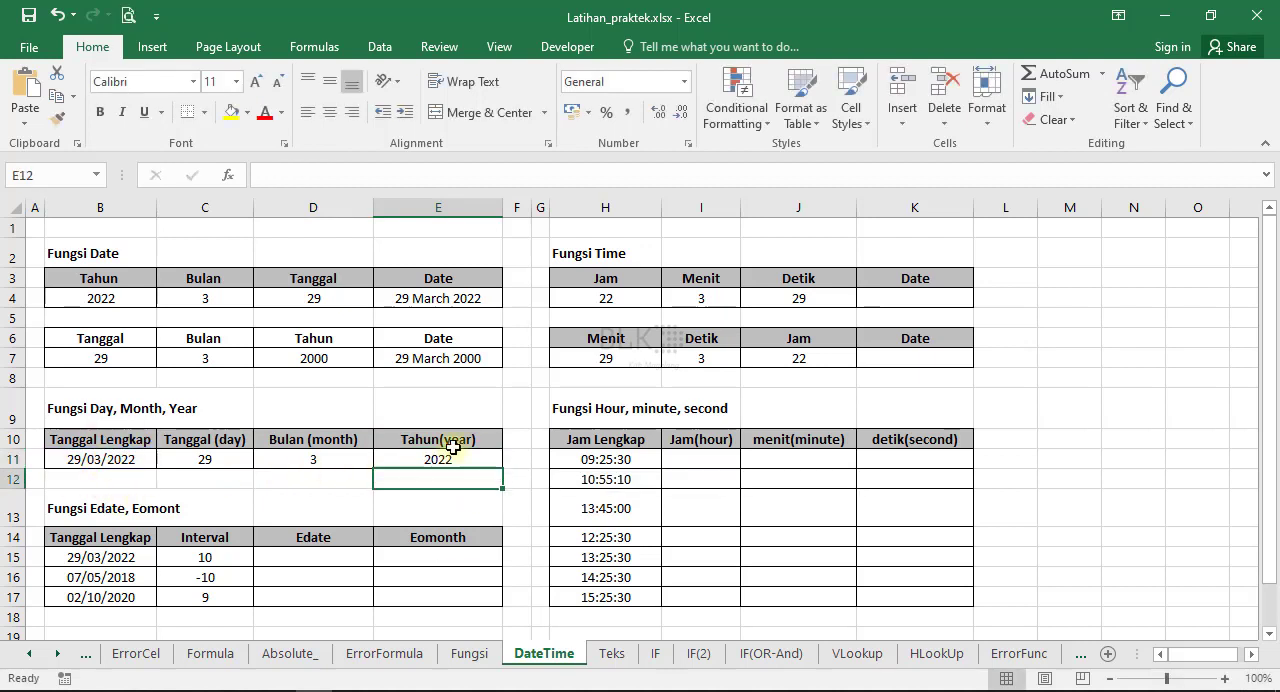
# Calculate the shifted date in D15 with the EDATE function, using the date in B15 and the month interval in C15.
pyautogui.click(323, 555)
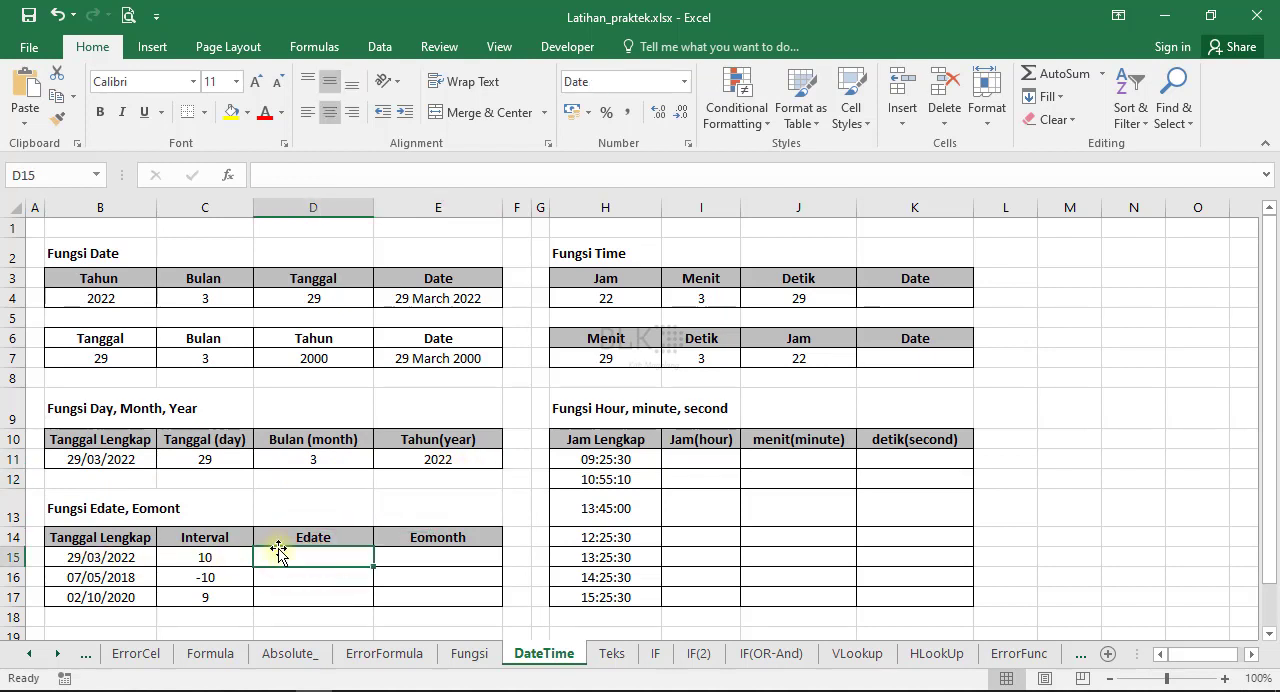
pyautogui.write('=')
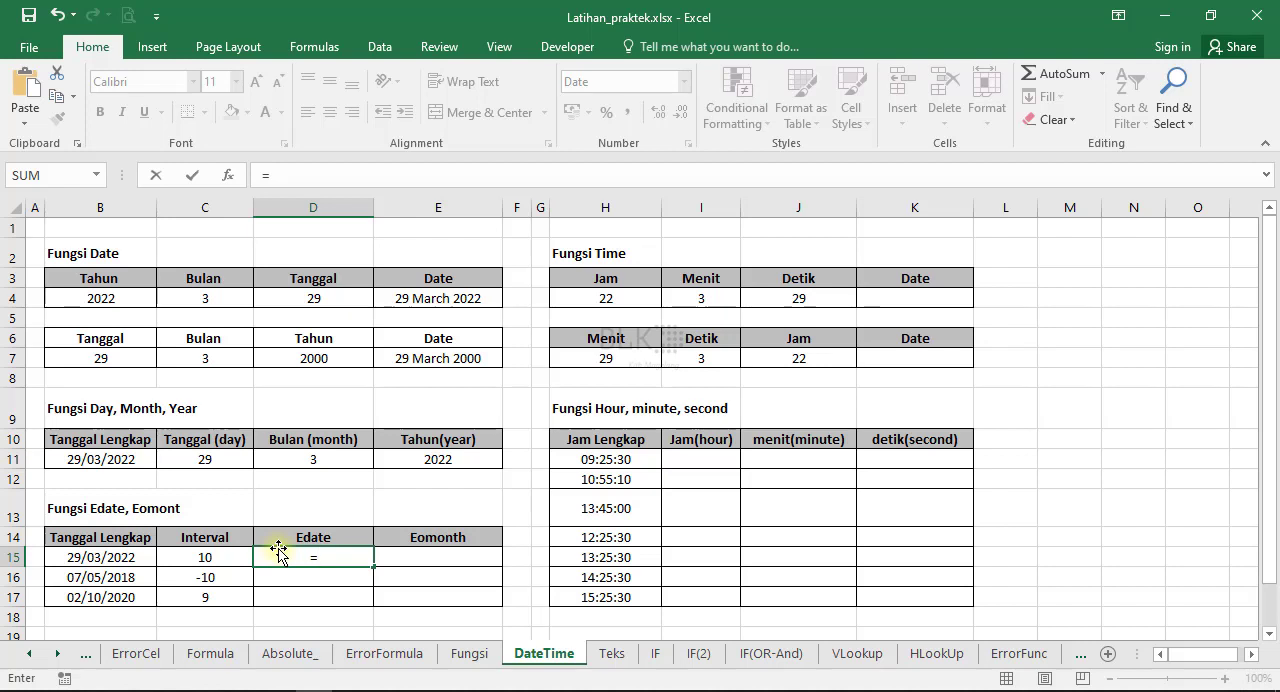
pyautogui.write('edate(')
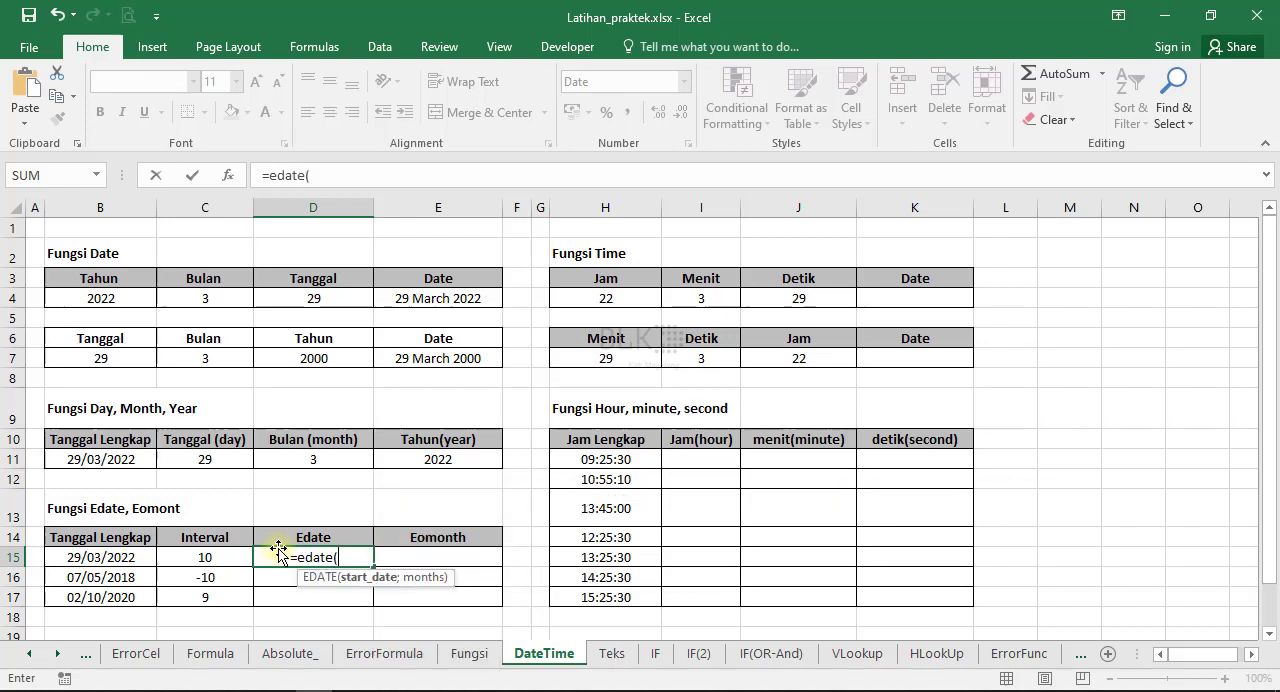
pyautogui.click(80, 557)
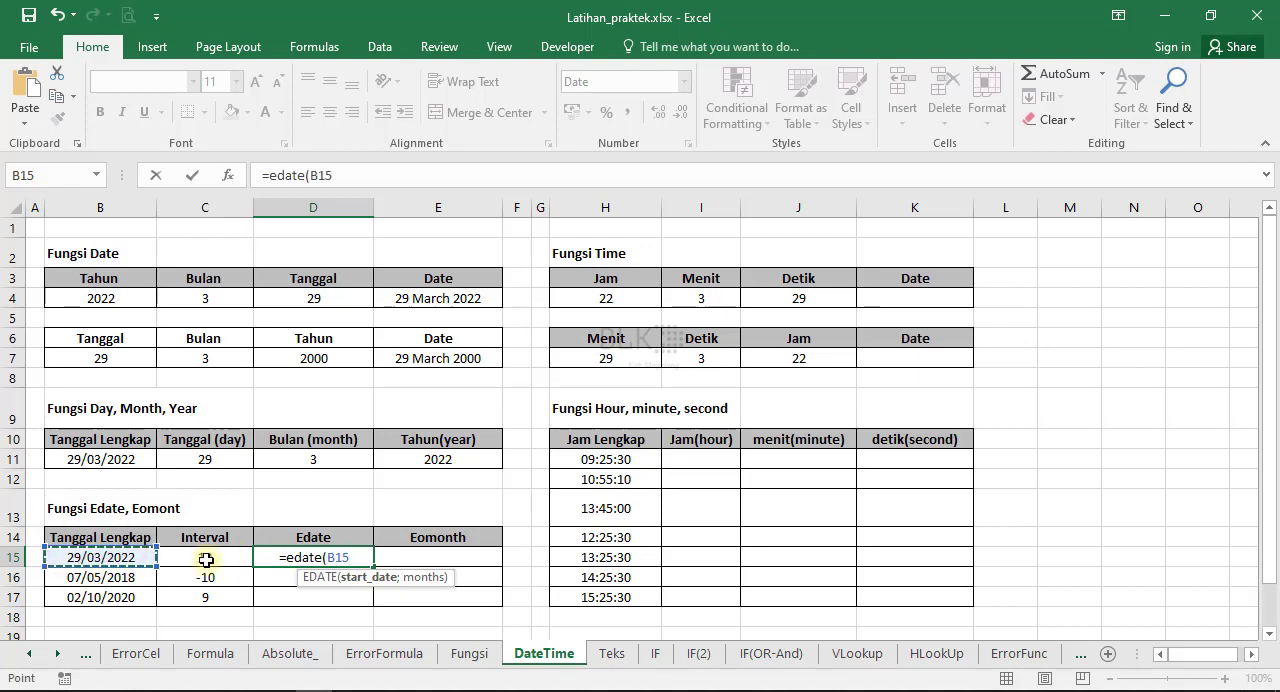
pyautogui.write(';')
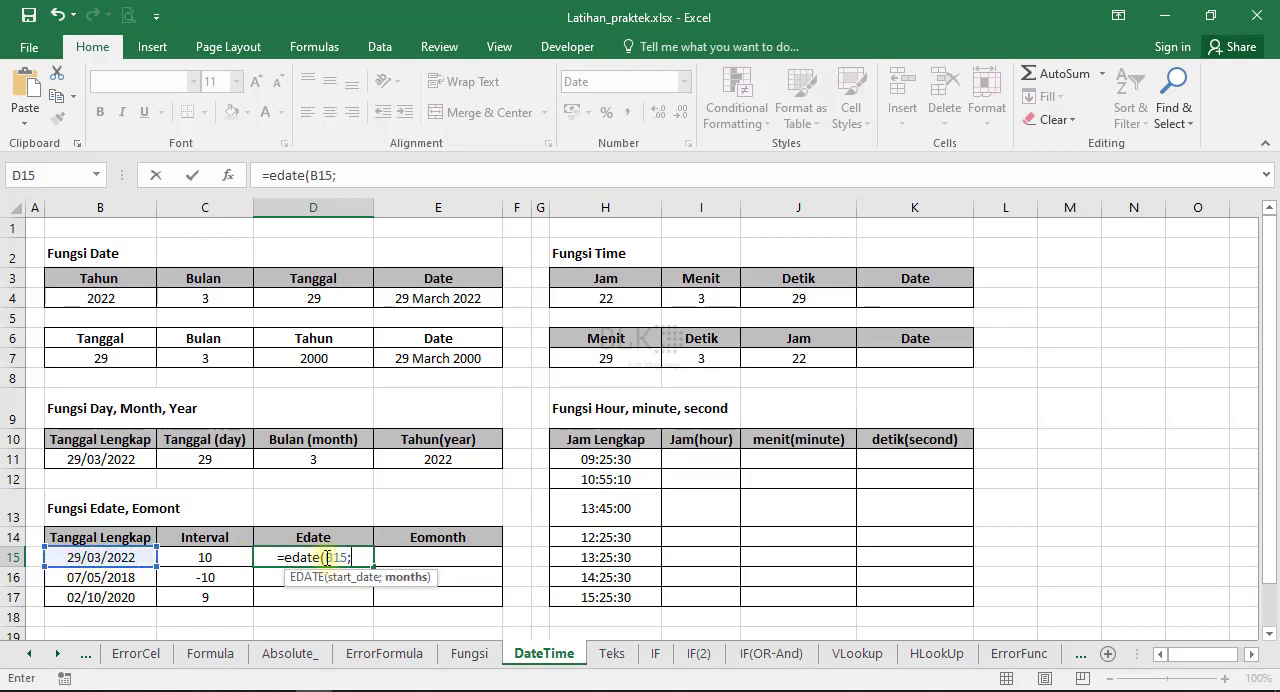
pyautogui.click(195, 557)
pyautogui.write(')')
pyautogui.press('Return')
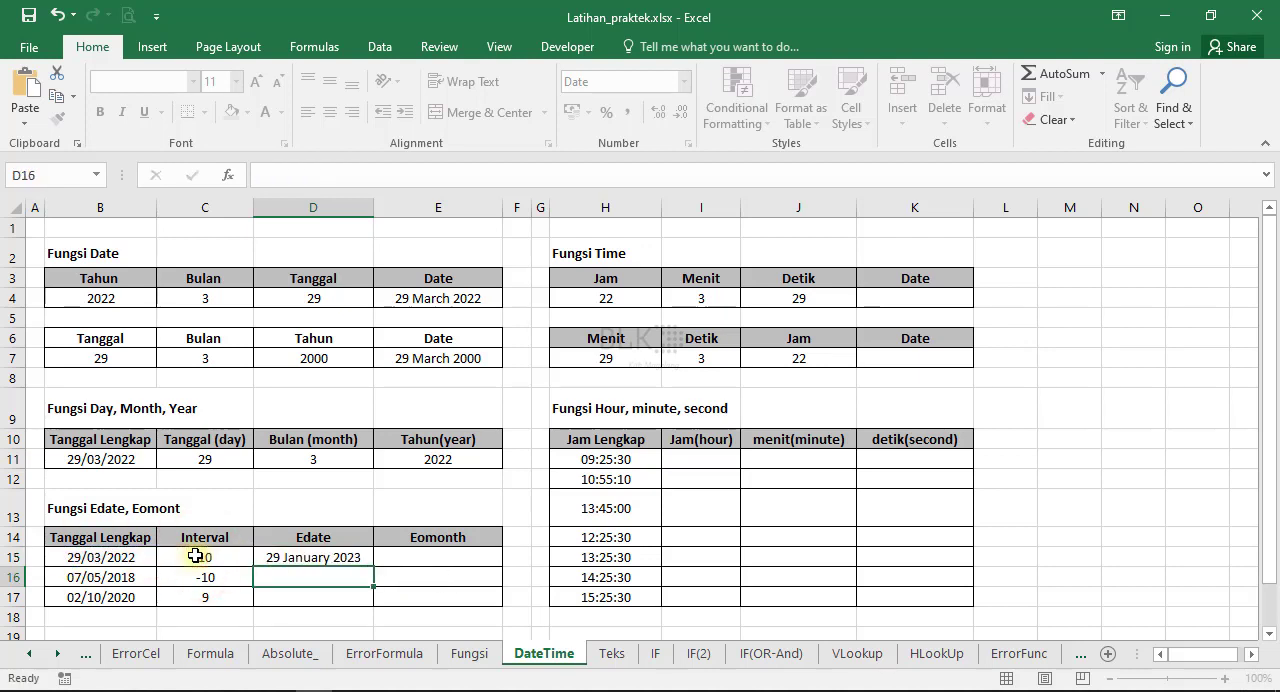
# Copy the EDATE formula from D15 down through D17.
pyautogui.click(311, 557)
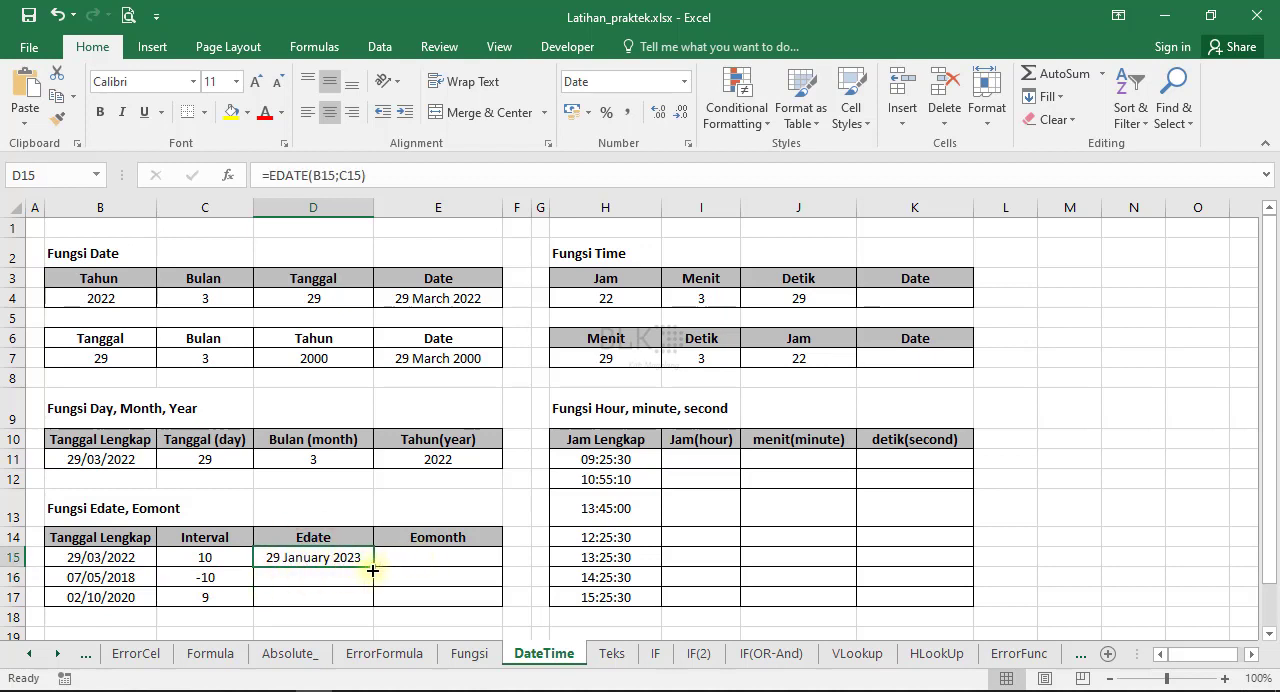
pyautogui.moveTo(372, 569); pyautogui.dragTo(342, 588)
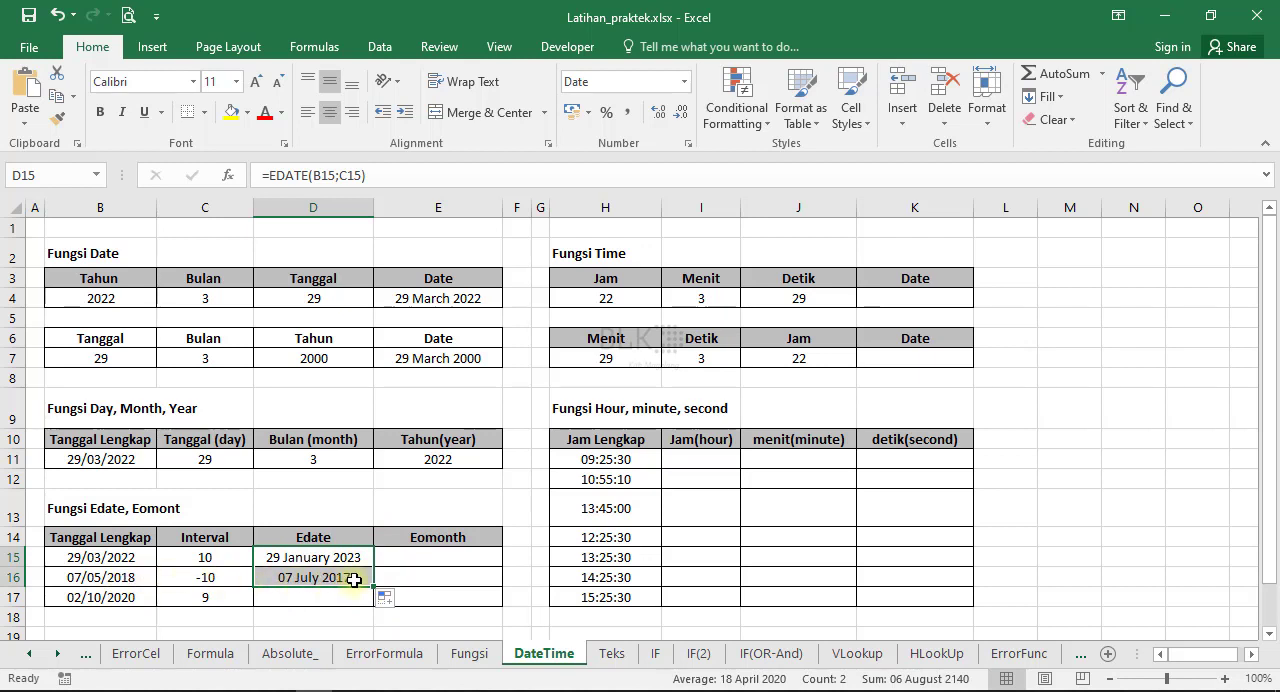
pyautogui.moveTo(372, 588); pyautogui.dragTo(378, 600)
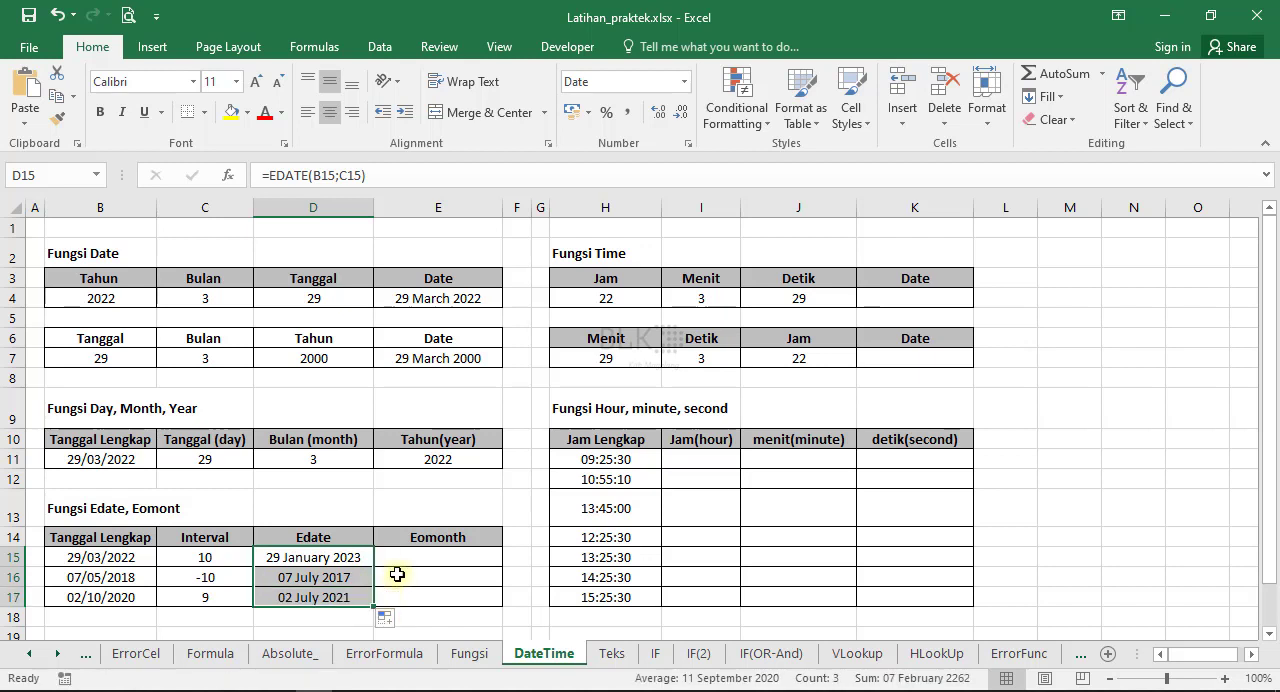
# Calculate the month-end date in E15 with the EOMONTH function, using the date in B15 and the interval in C15.
pyautogui.click(406, 557)
pyautogui.write('=')
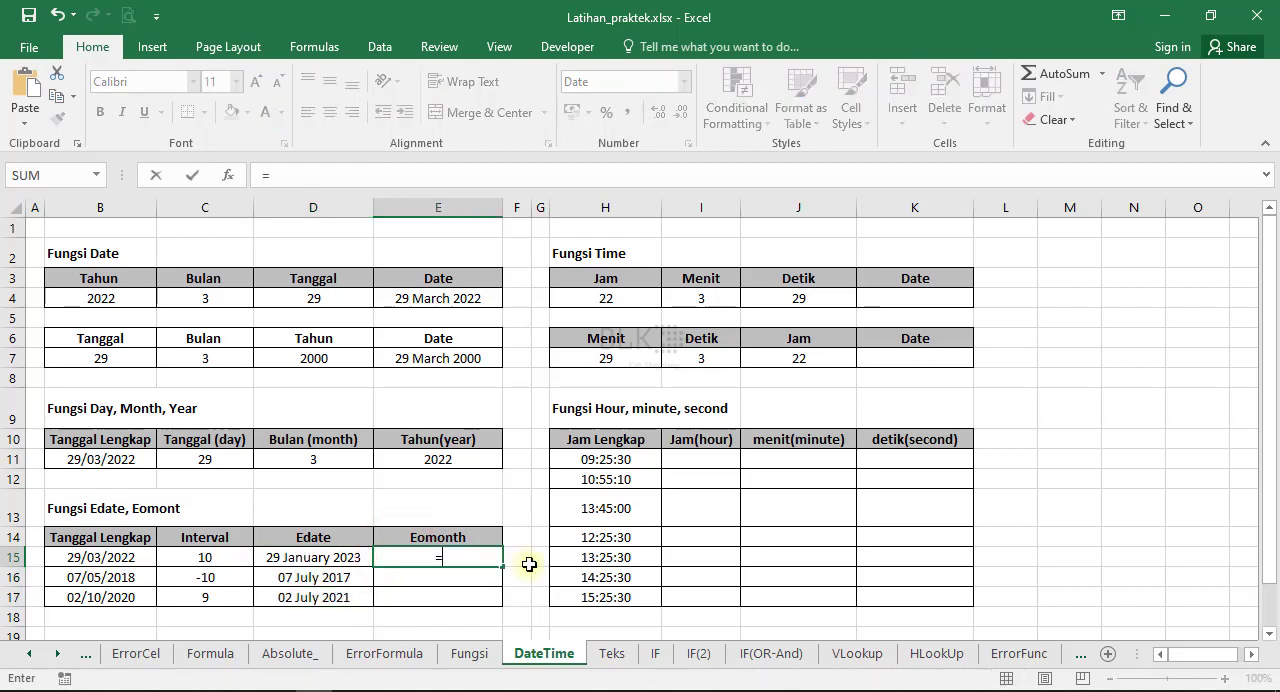
pyautogui.write('eomonth(')
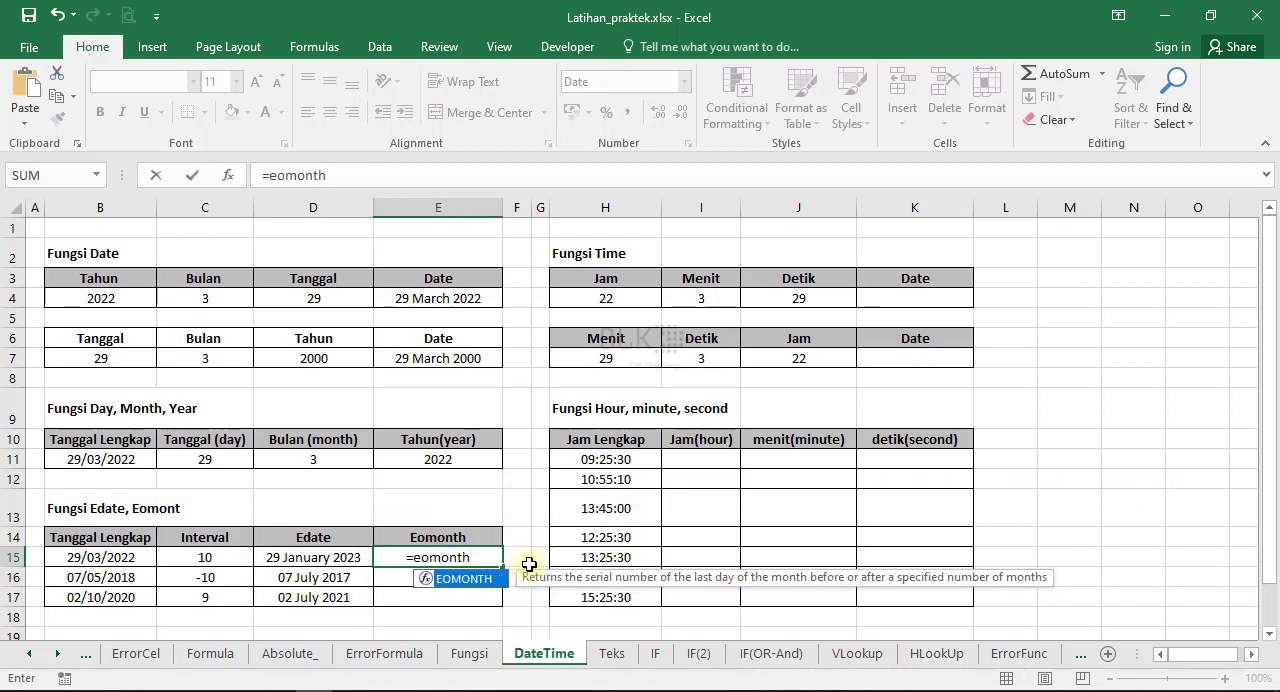
pyautogui.click(130, 557)
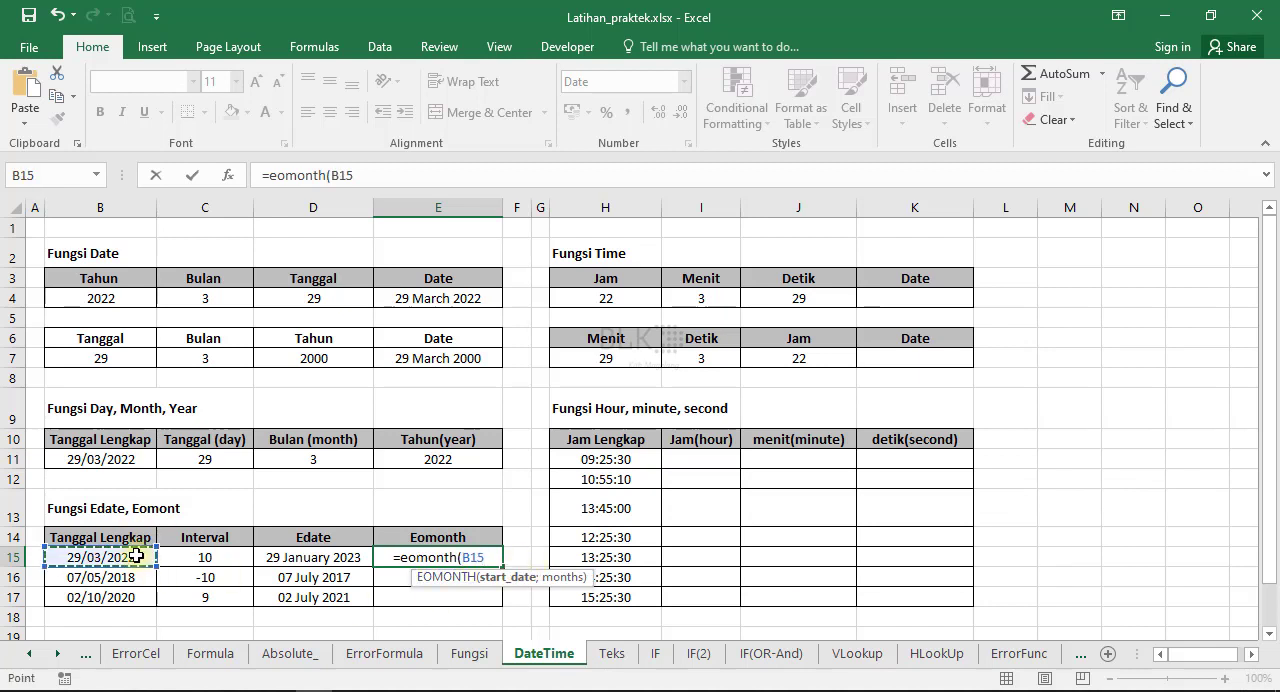
pyautogui.write(';')
pyautogui.click(203, 557)
pyautogui.write(')')
pyautogui.press('Return')
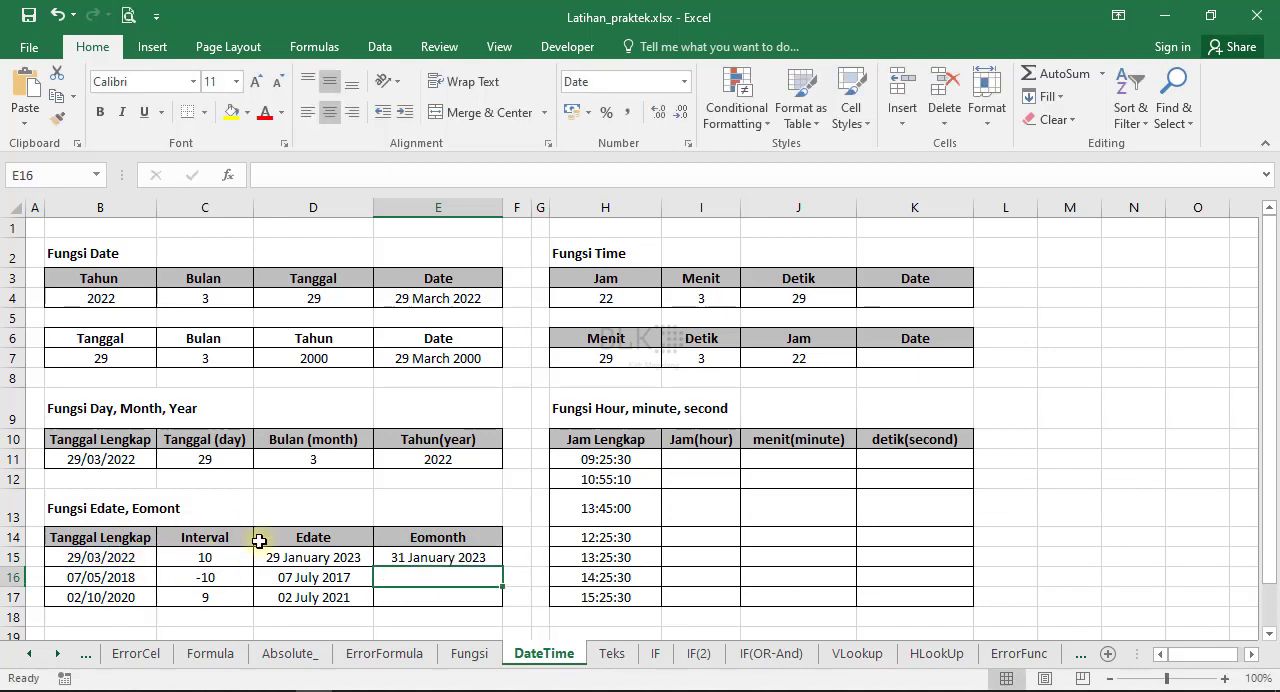
# Copy the EOMONTH formula from E15 down through E17.
pyautogui.click(400, 557)
pyautogui.moveTo(502, 566); pyautogui.dragTo(500, 606)
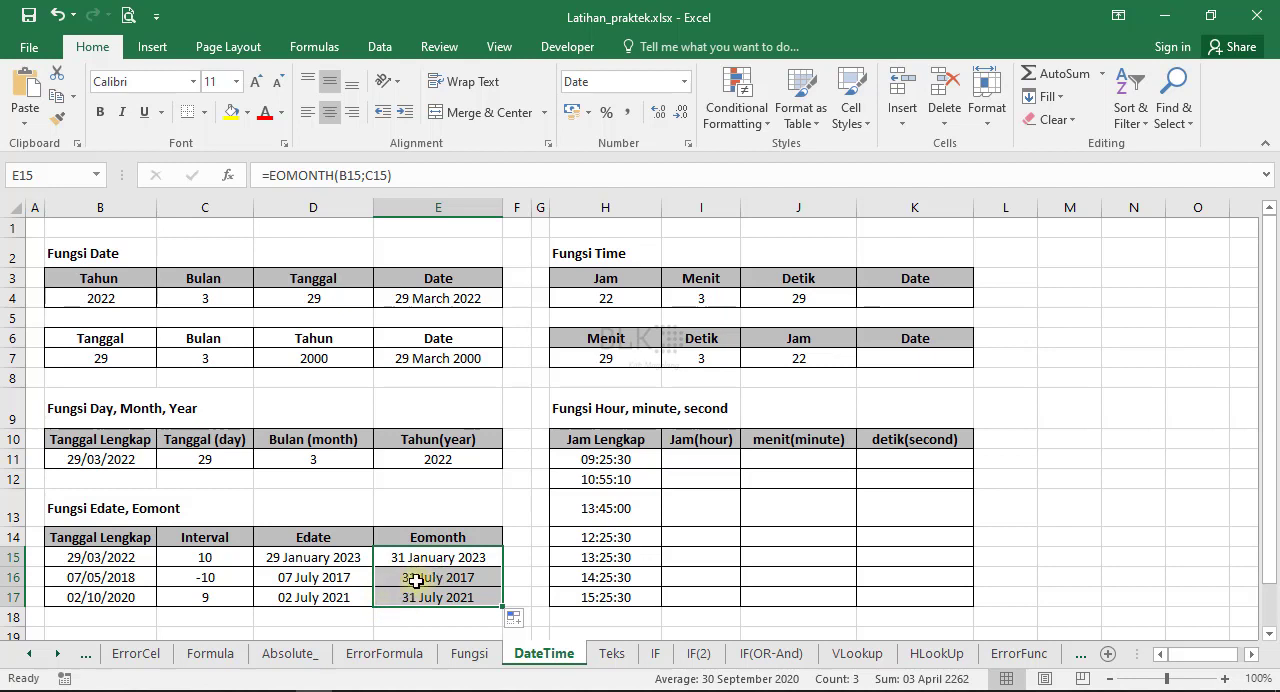
pyautogui.click(442, 594)
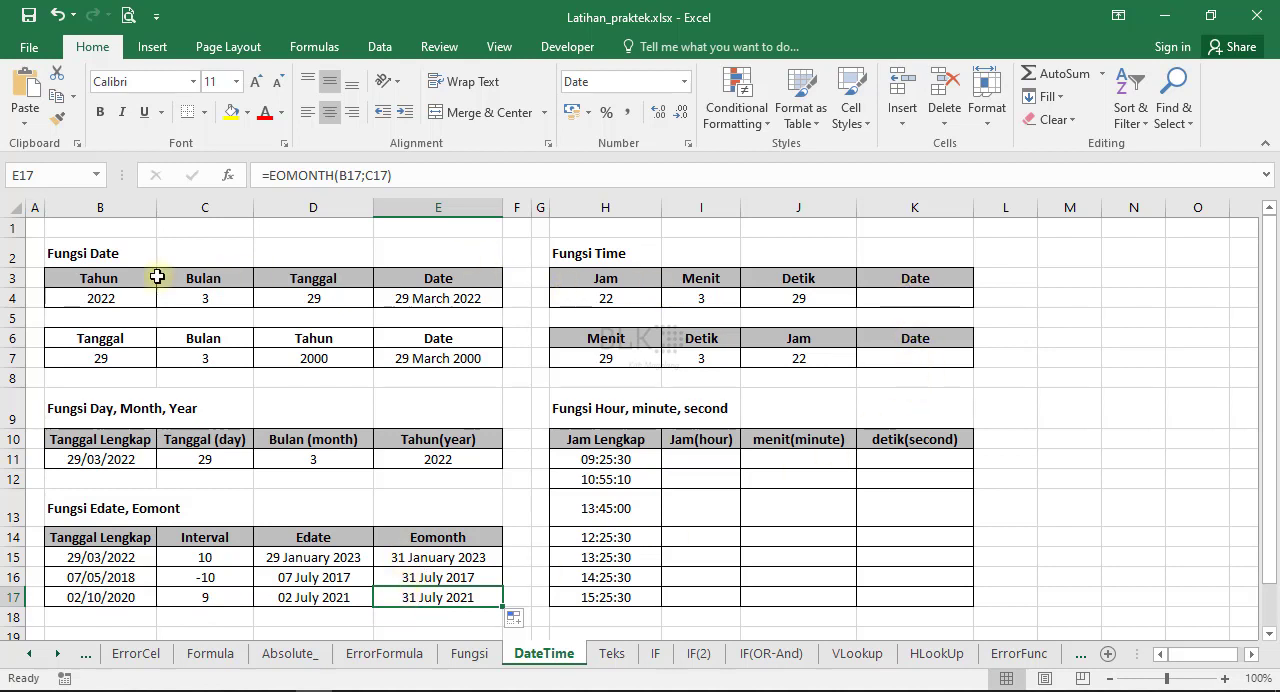
# Rename the Date headers in K3 and K6 of the Fungsi Time tables as Time.
pyautogui.click(910, 283)
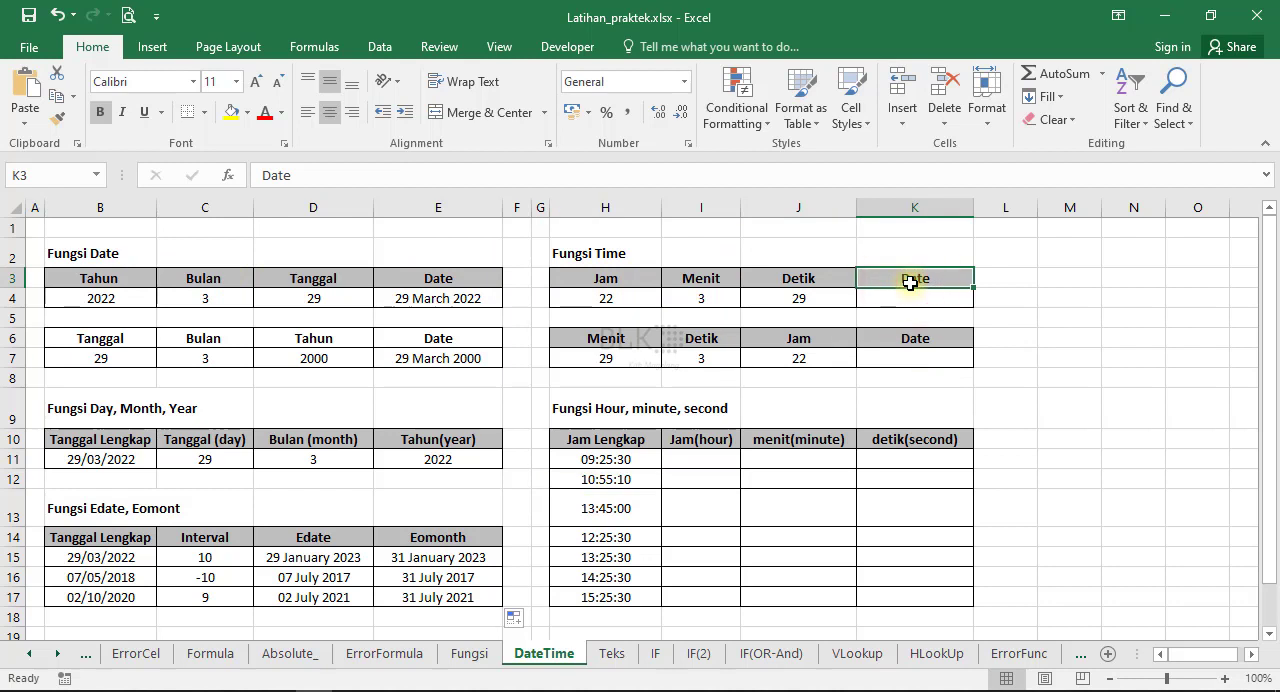
pyautogui.write('Time')
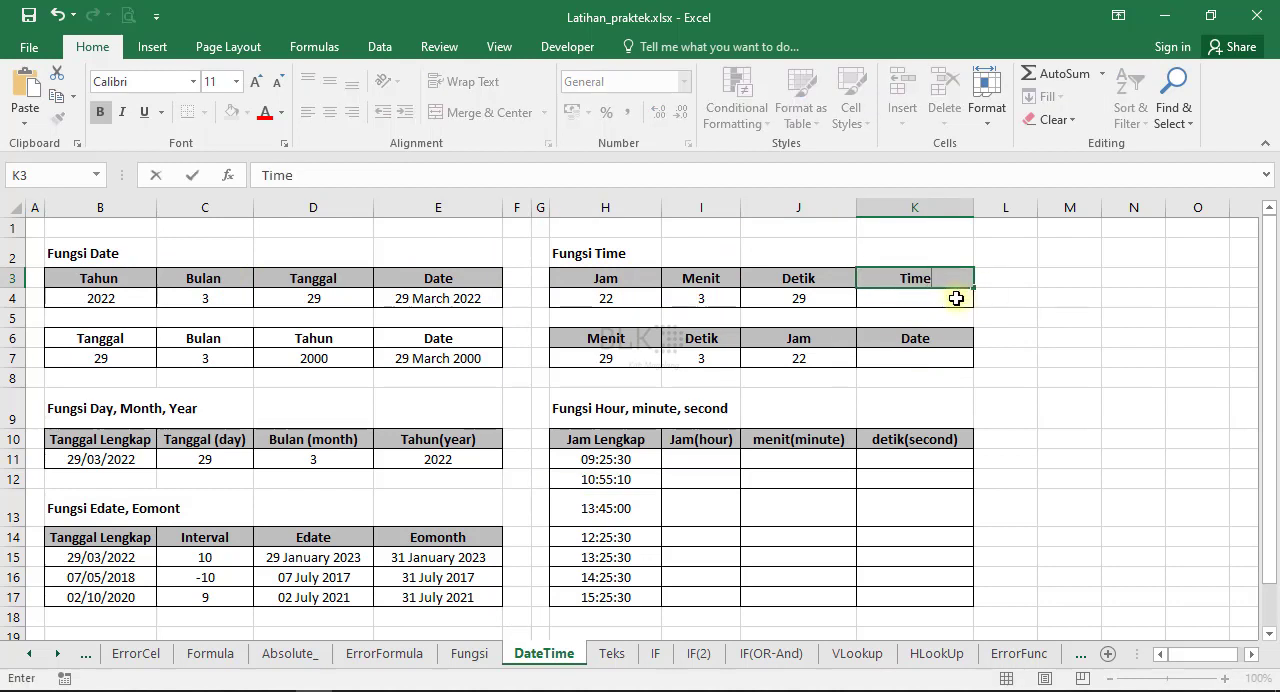
pyautogui.click(929, 340)
pyautogui.write('Time')
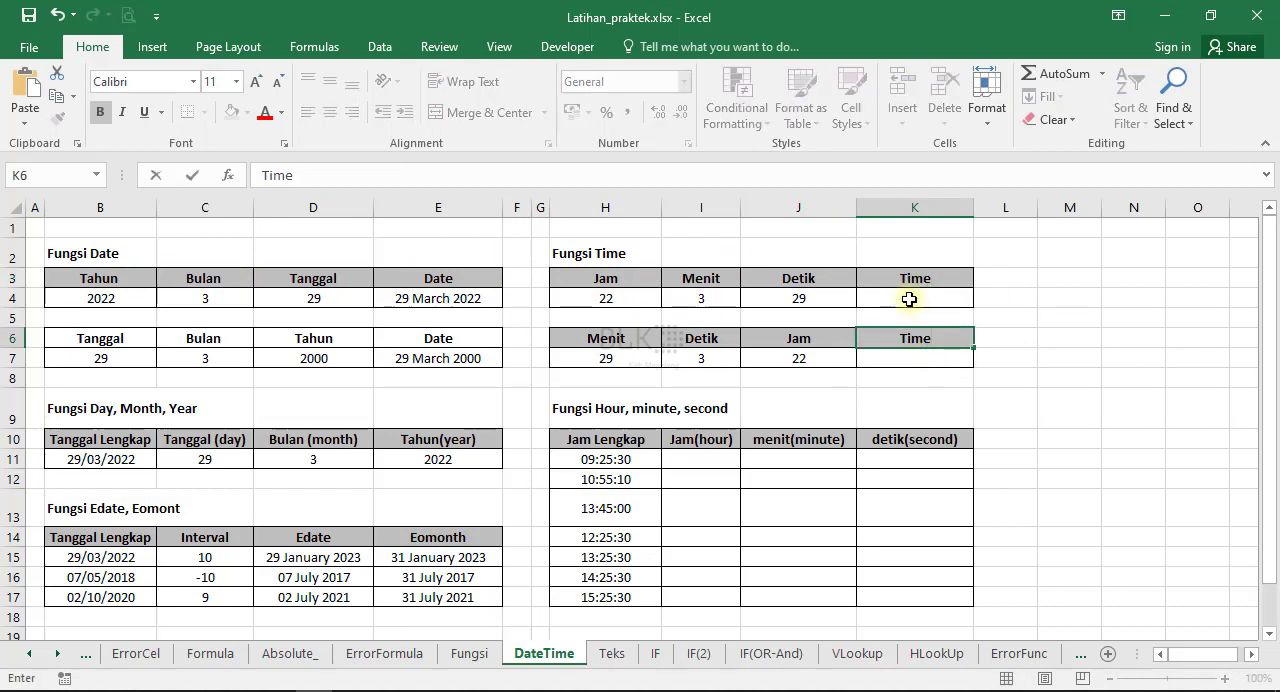
# Build the time in K4 with the TIME function, taking the hour from H4, minute from I4 and second from J4.
pyautogui.click(910, 298)
pyautogui.write('=time(')
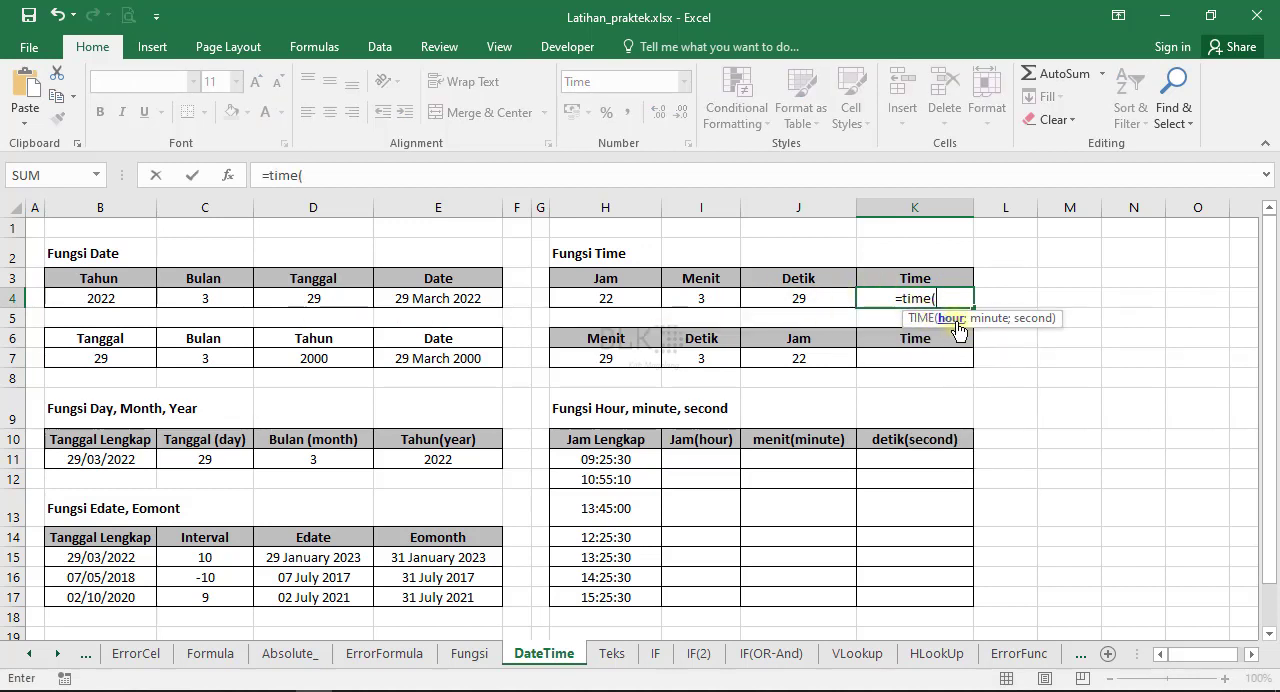
pyautogui.click(621, 299)
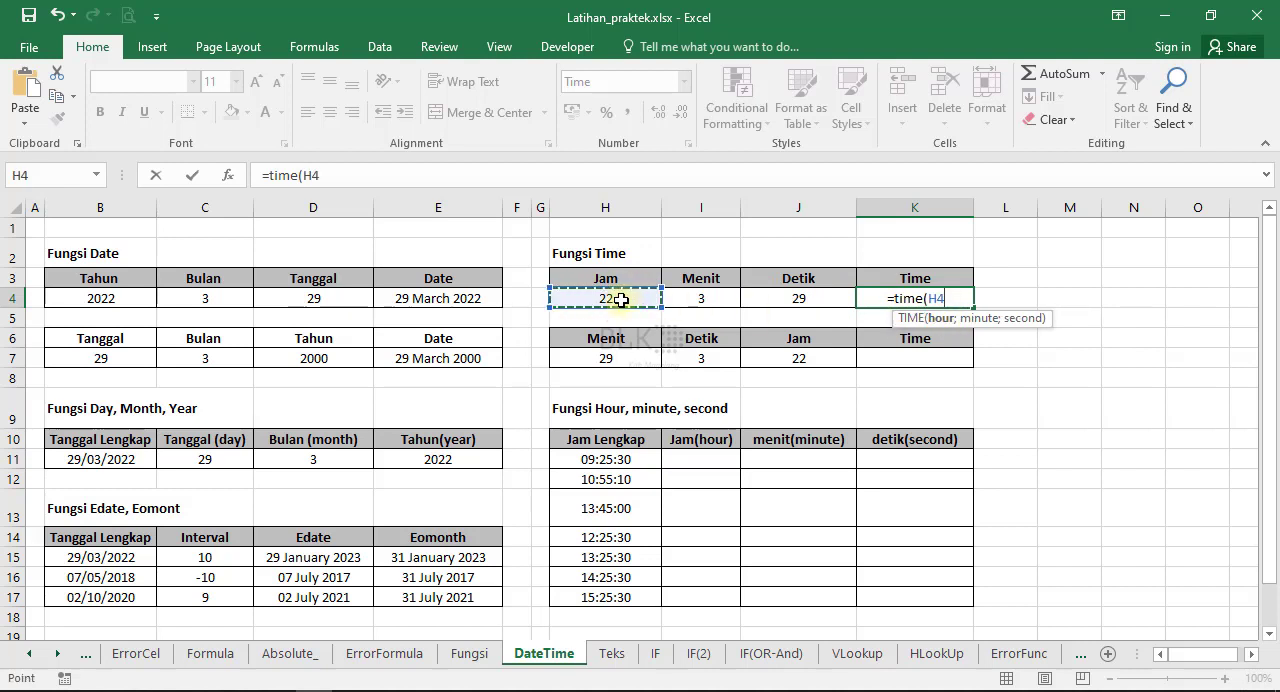
pyautogui.write(';')
pyautogui.click(705, 297)
pyautogui.write(';')
pyautogui.click(800, 298)
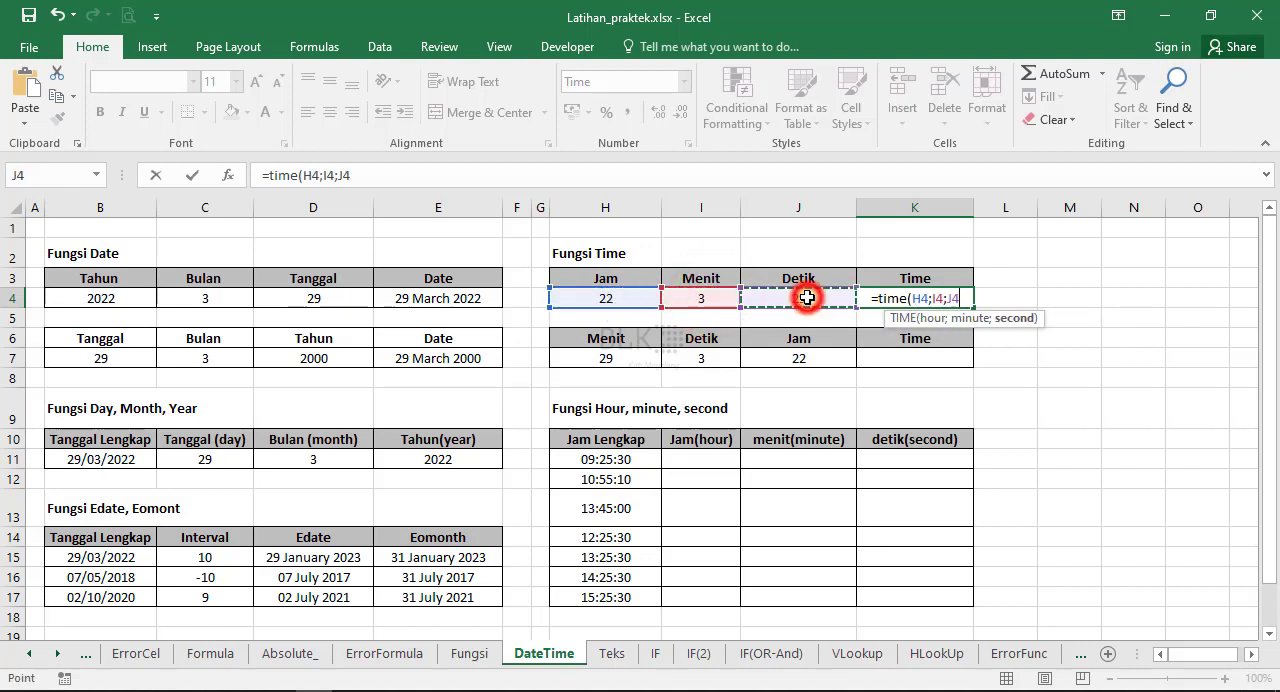
pyautogui.press('Return')
# Build the time in K7 with the TIME function, taking the hour from J7, minute from H7 and second from I7.
pyautogui.click(875, 357)
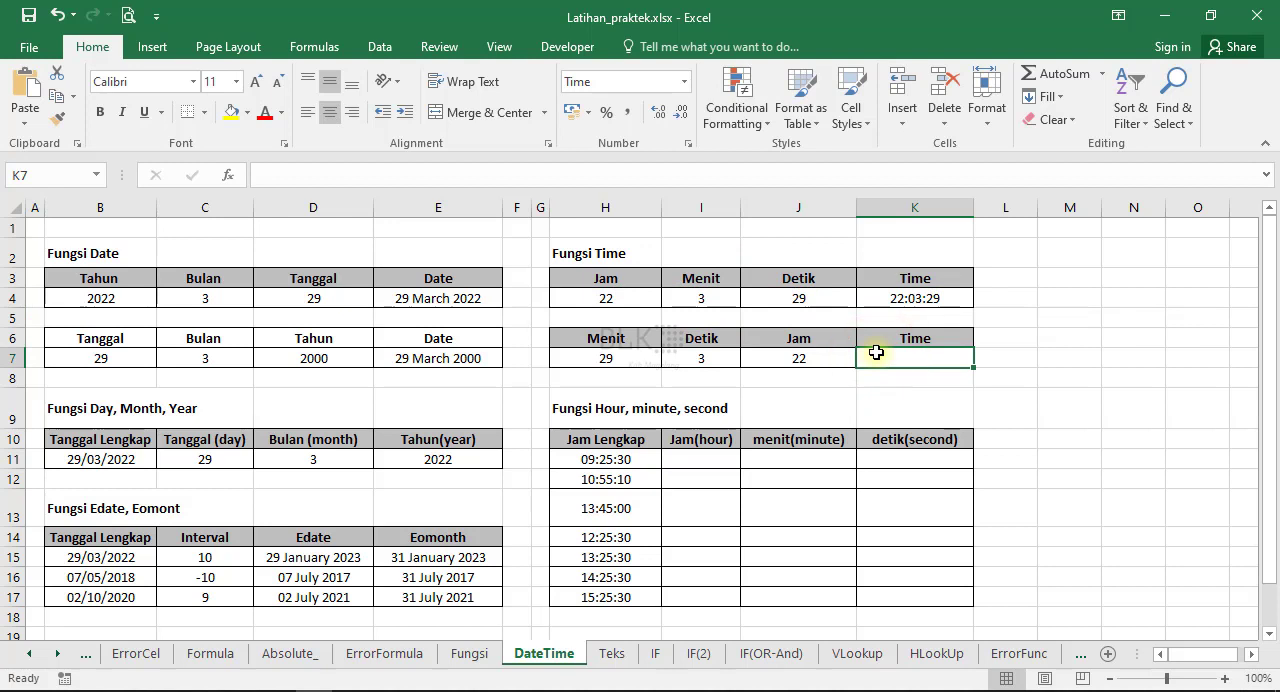
pyautogui.write('=time')
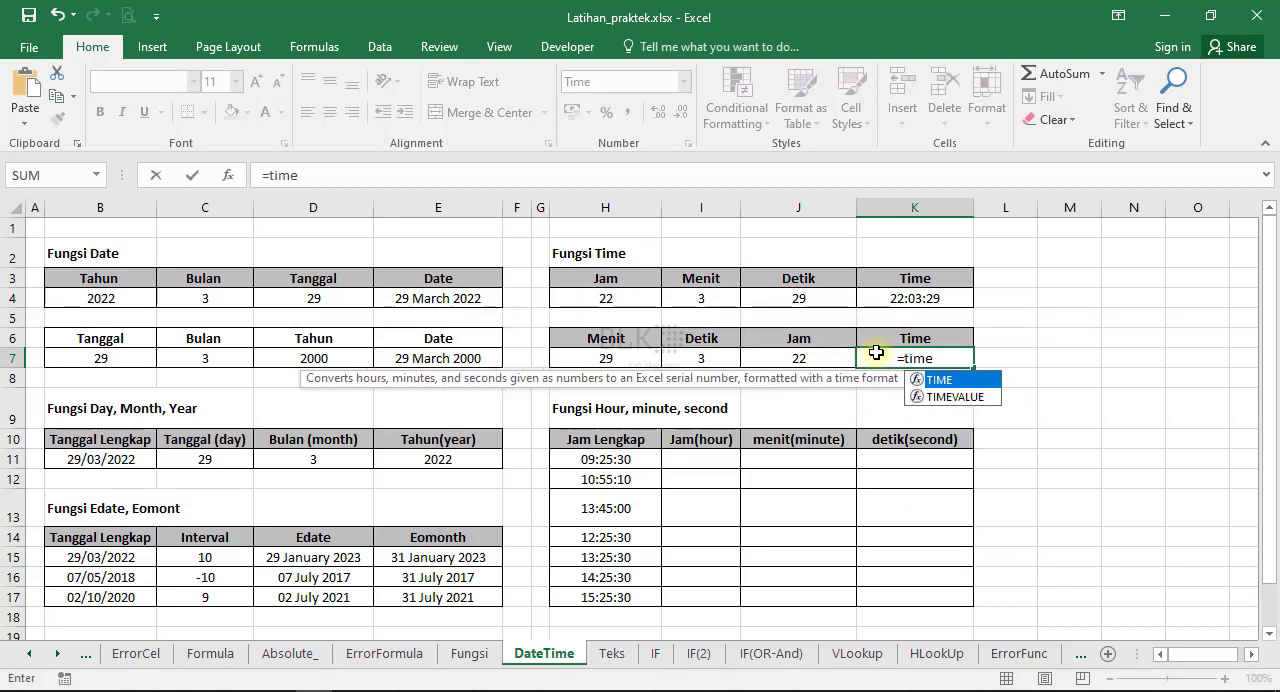
pyautogui.write('(')
pyautogui.click(797, 361)
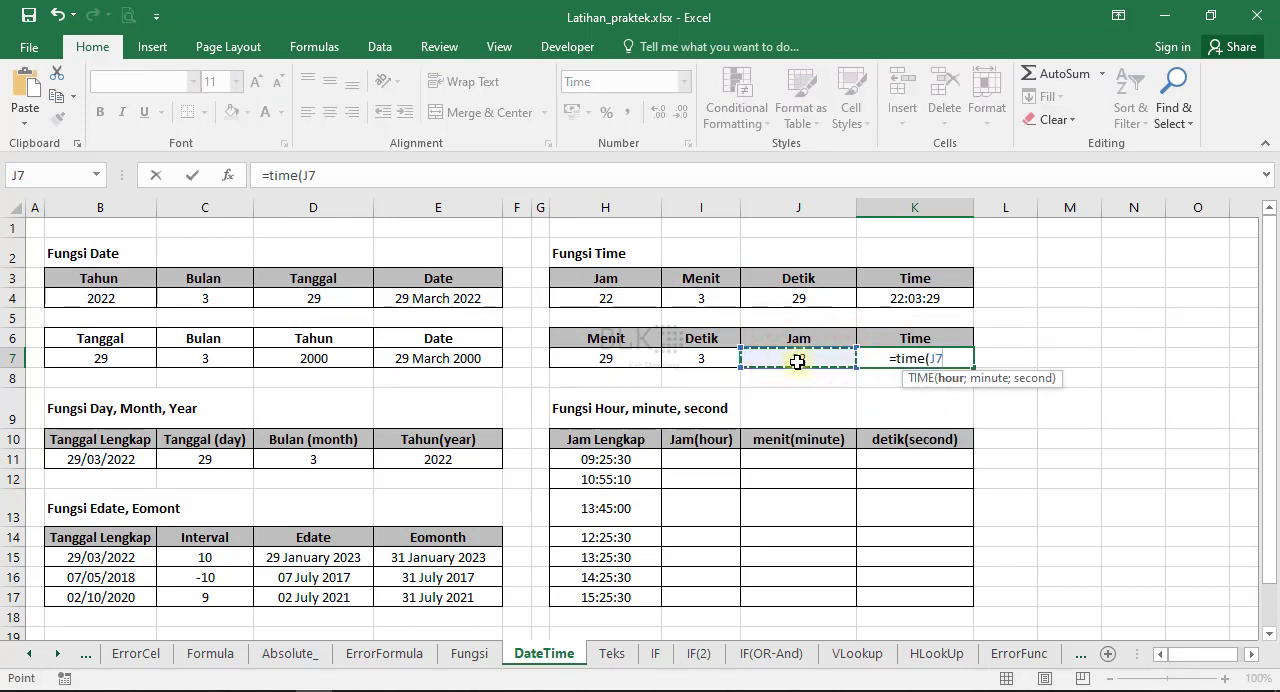
pyautogui.write(';')
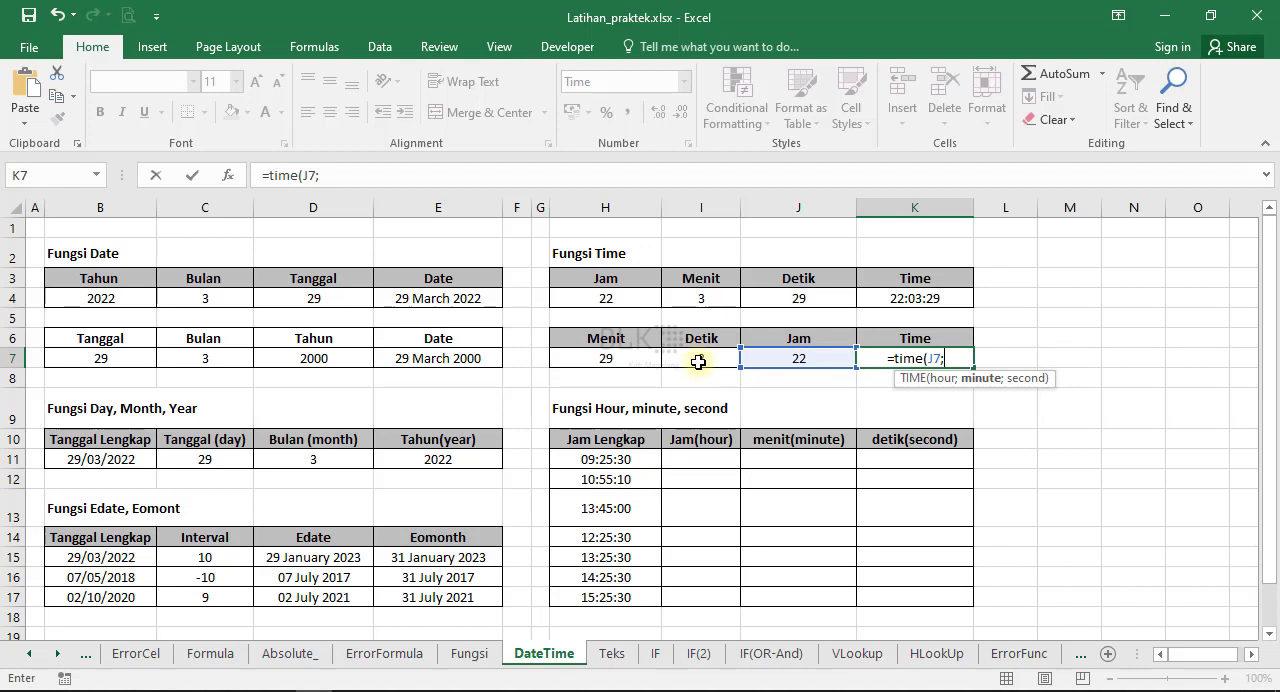
pyautogui.click(624, 360)
pyautogui.write(';')
pyautogui.click(697, 358)
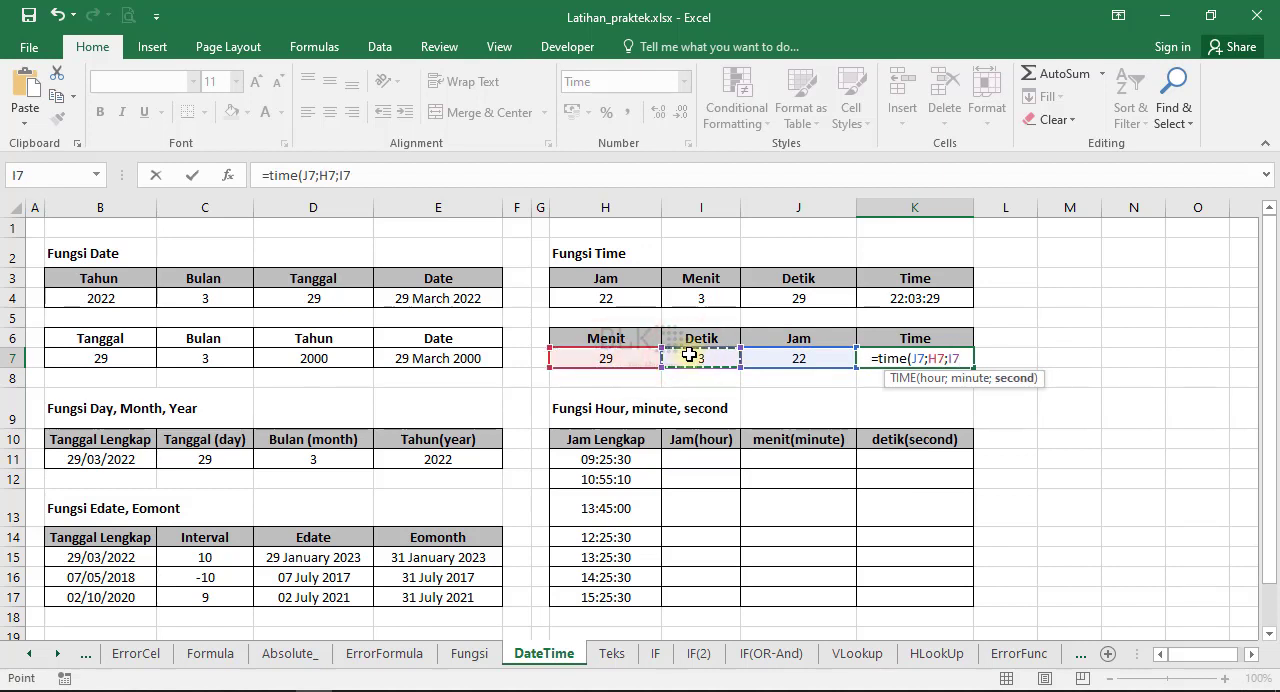
pyautogui.press('Return')
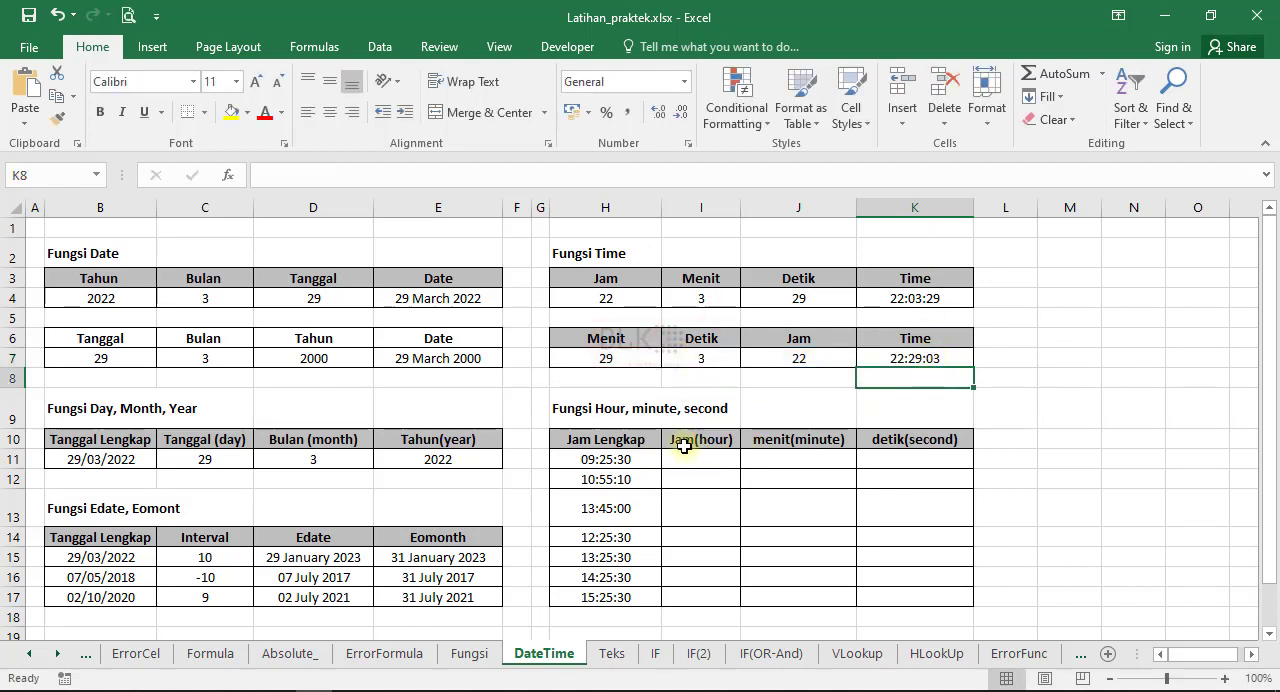
# Extract the hour from the full time in H11 into I11 with the HOUR function.
pyautogui.click(674, 458)
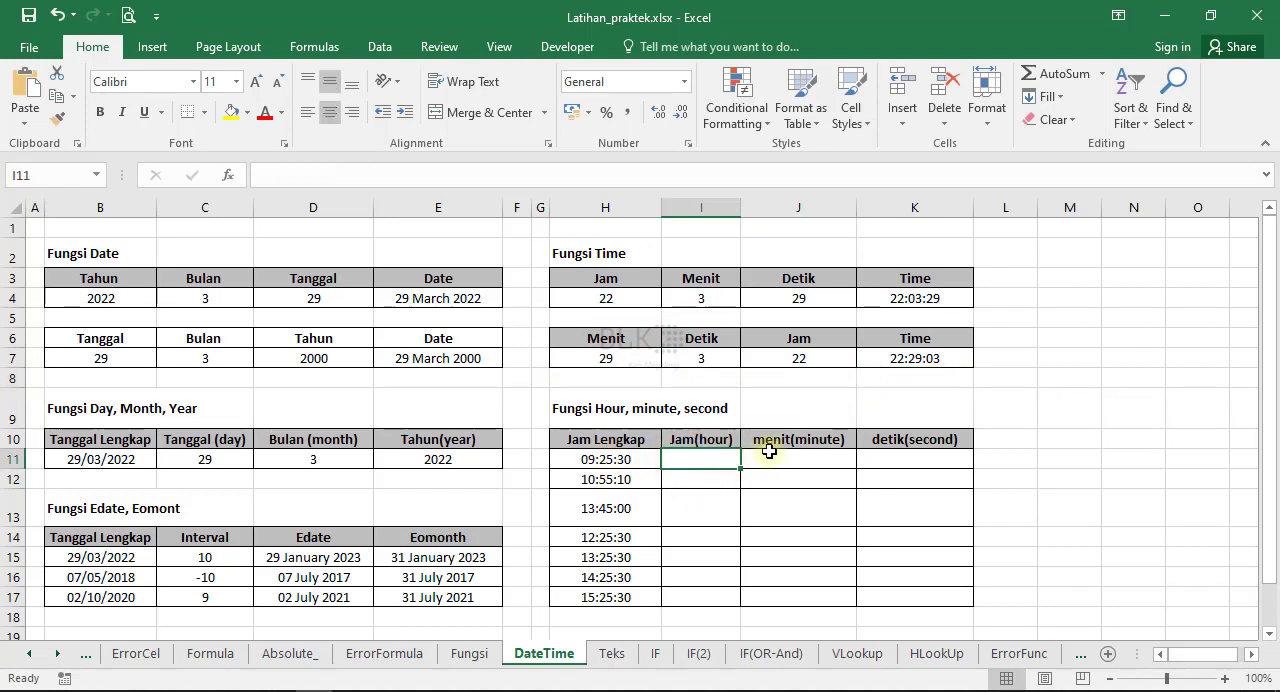
pyautogui.write('=')
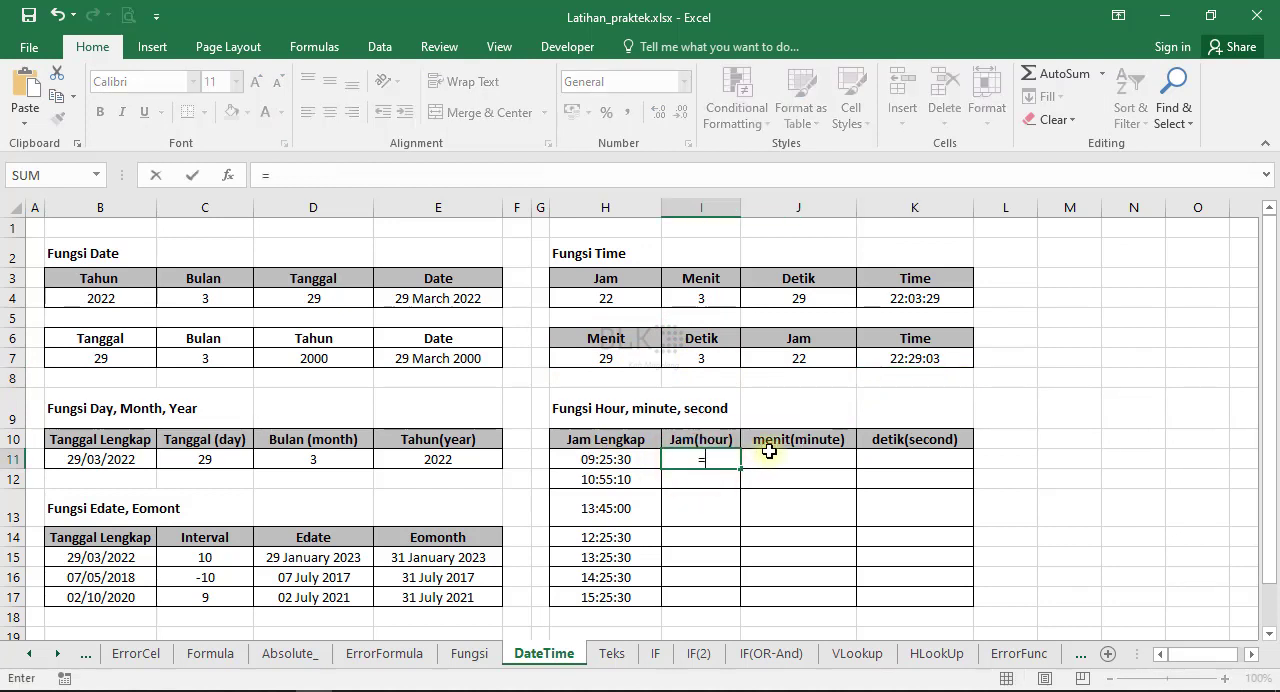
pyautogui.write('hour(')
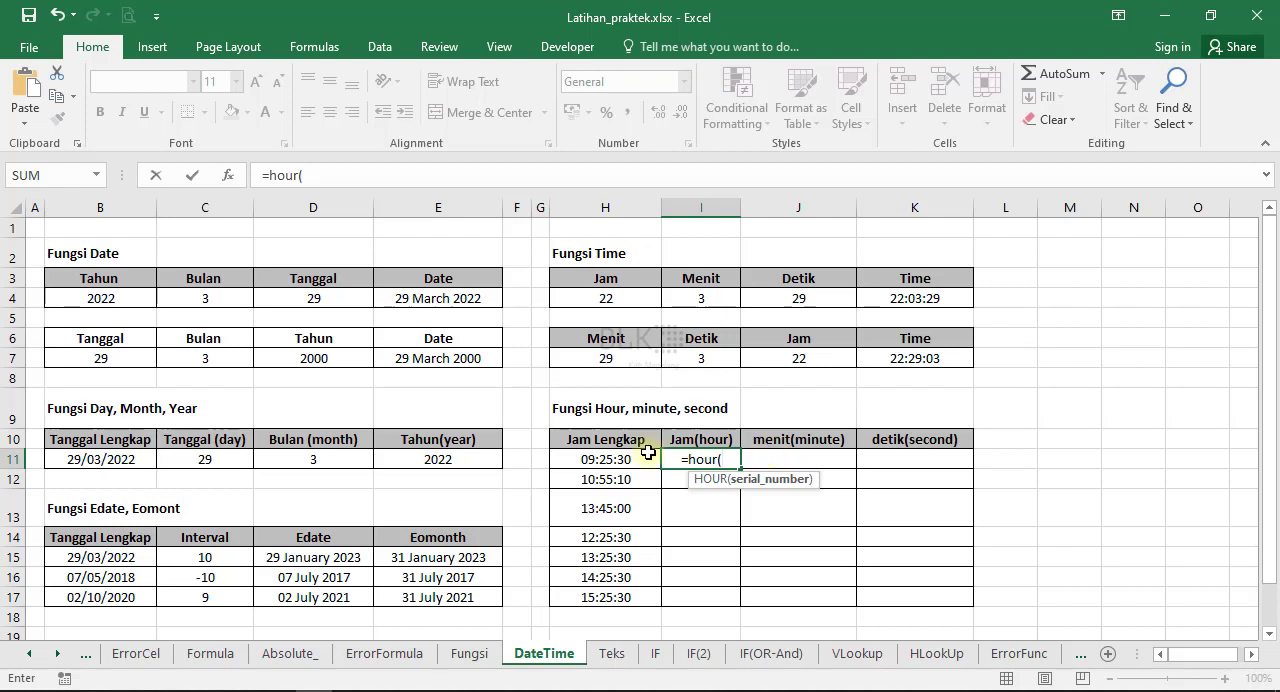
pyautogui.click(648, 455)
pyautogui.press('Return')
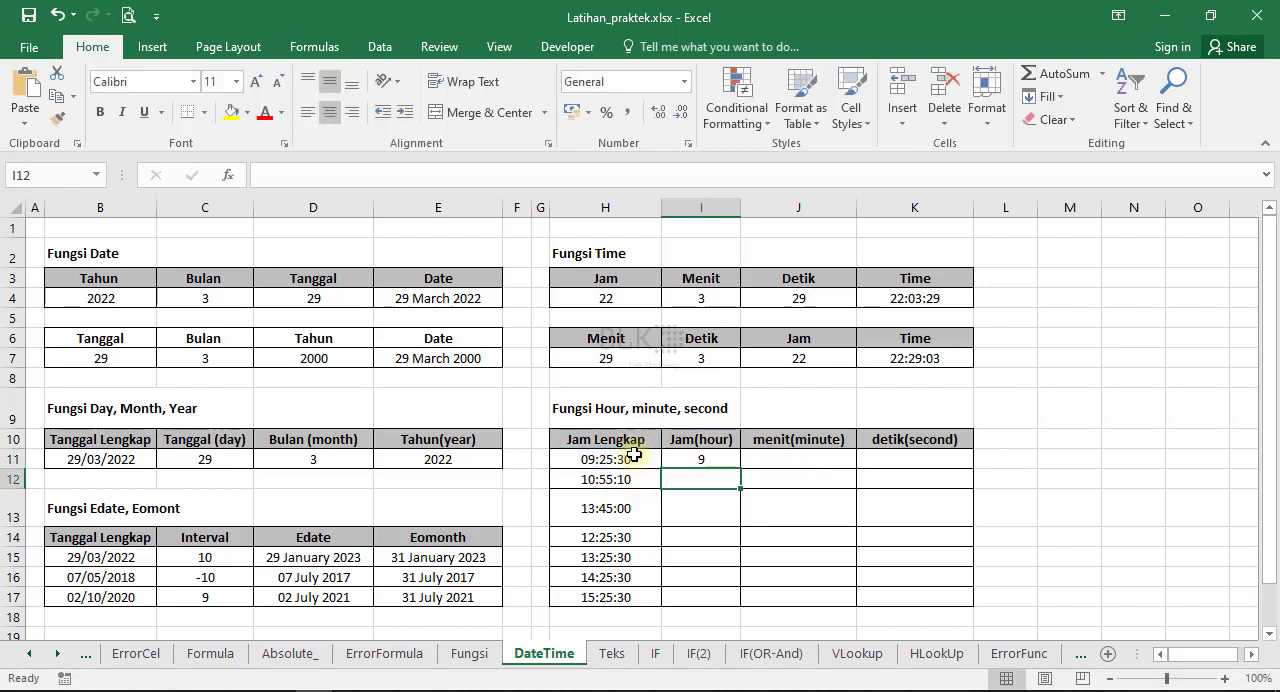
# Extract the minute from the full time in H11 into J11 with the MINUTE function.
pyautogui.click(790, 452)
pyautogui.write('=mi')
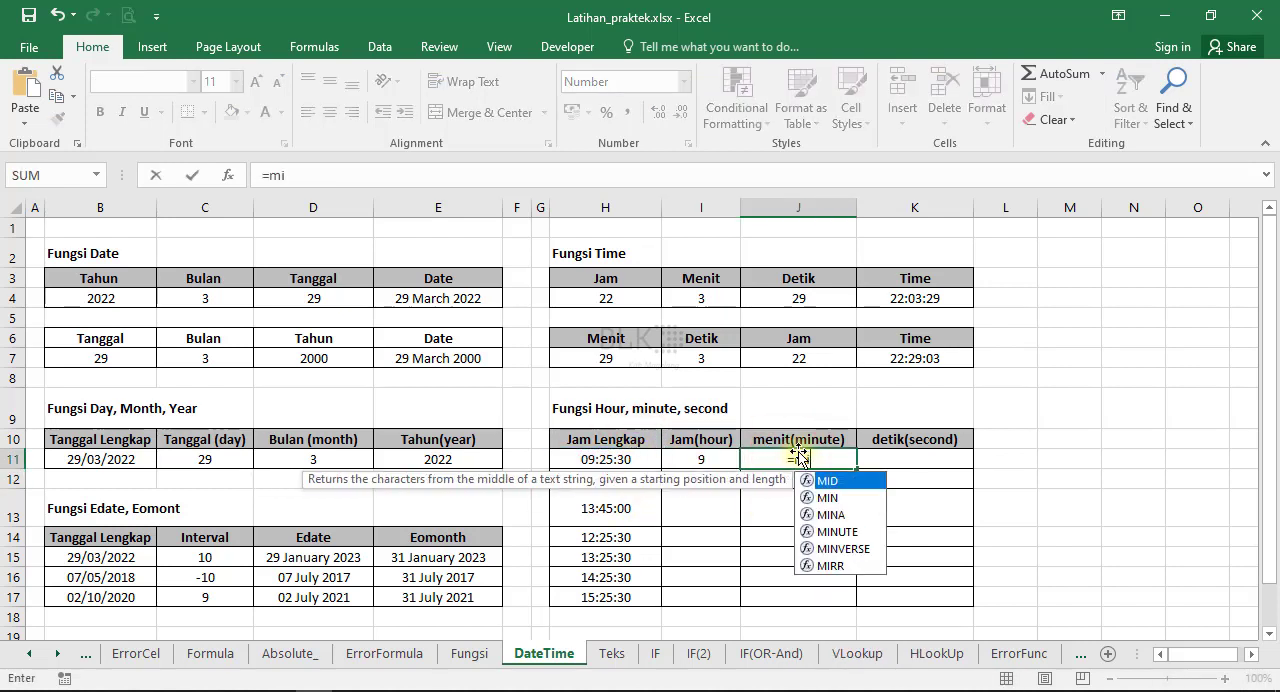
pyautogui.write('nute)')
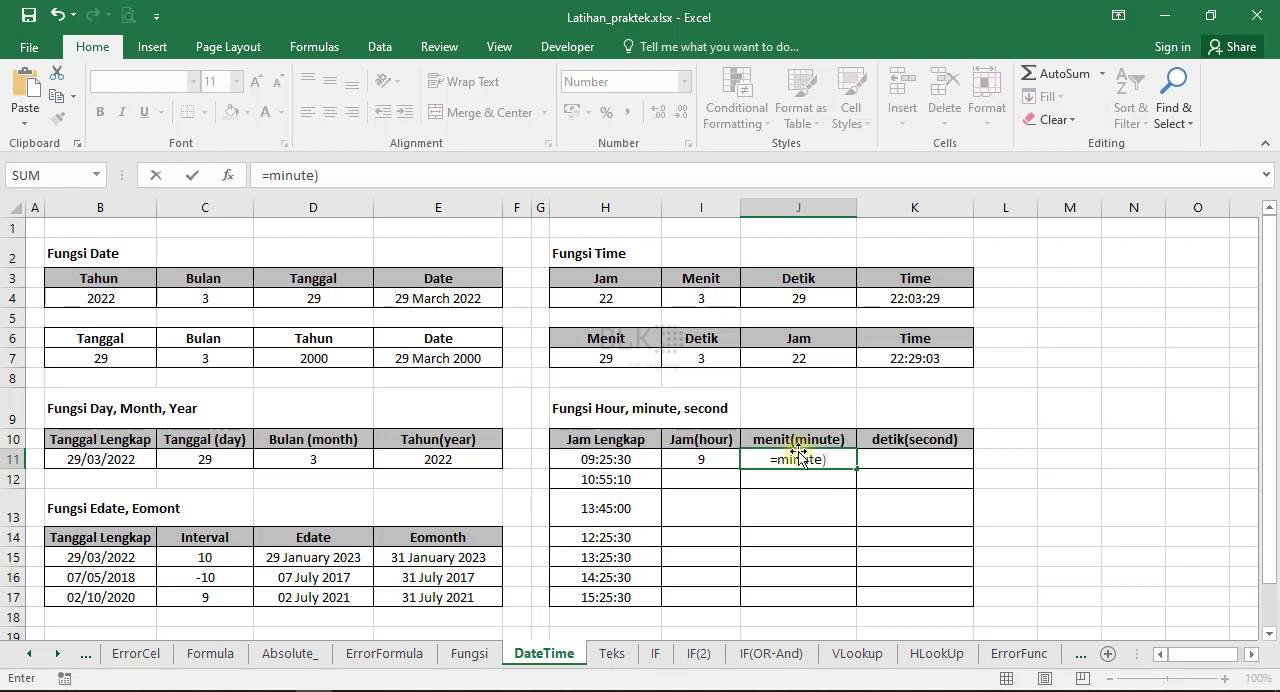
pyautogui.click(330, 172)
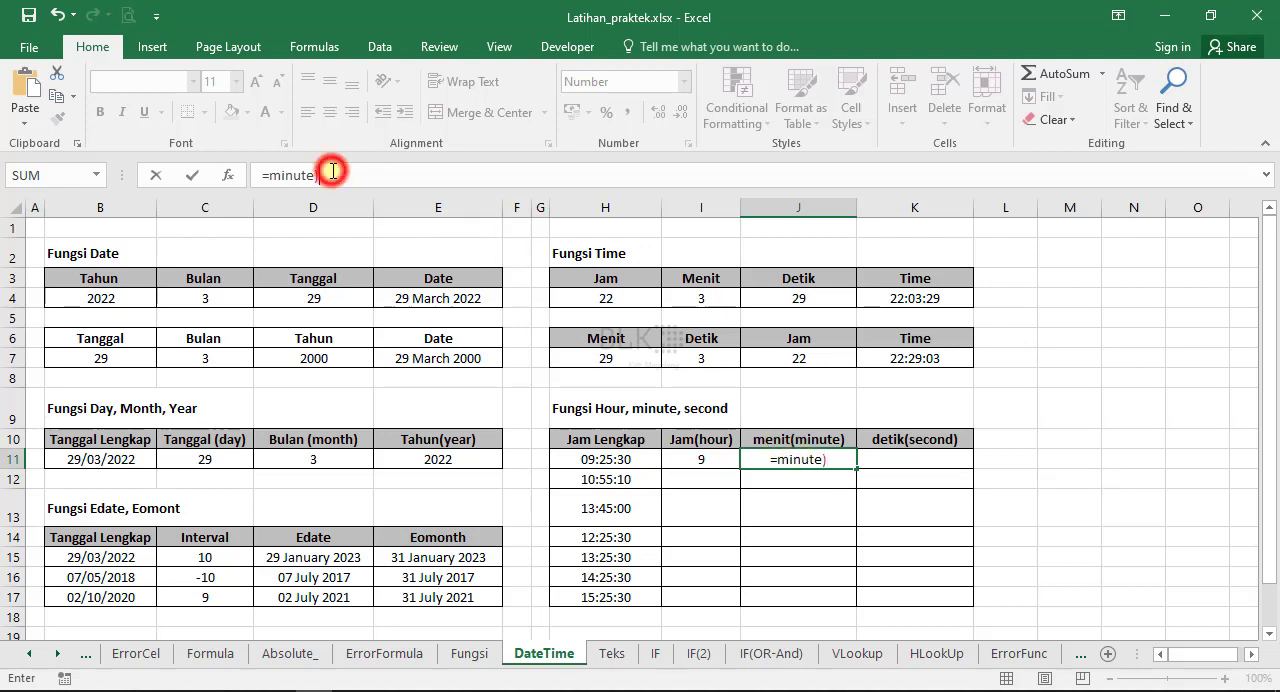
pyautogui.press('BackSpace')
pyautogui.write('(')
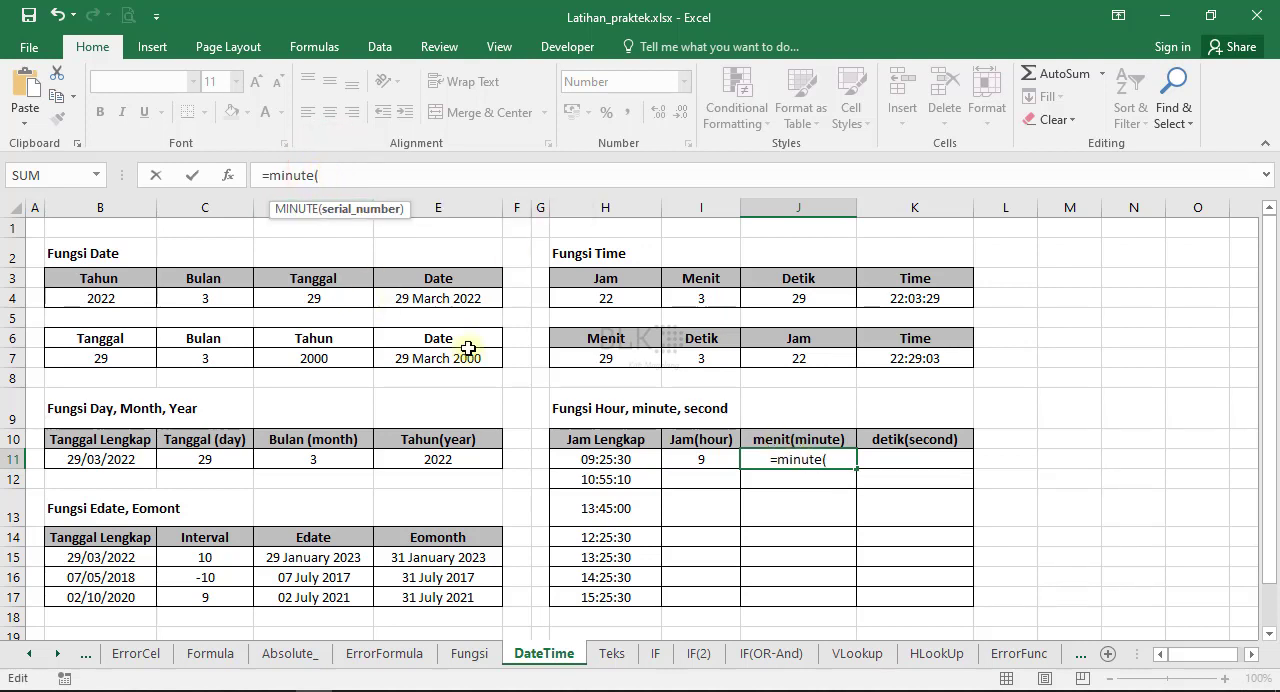
pyautogui.click(581, 455)
pyautogui.write(')')
pyautogui.press('Return')
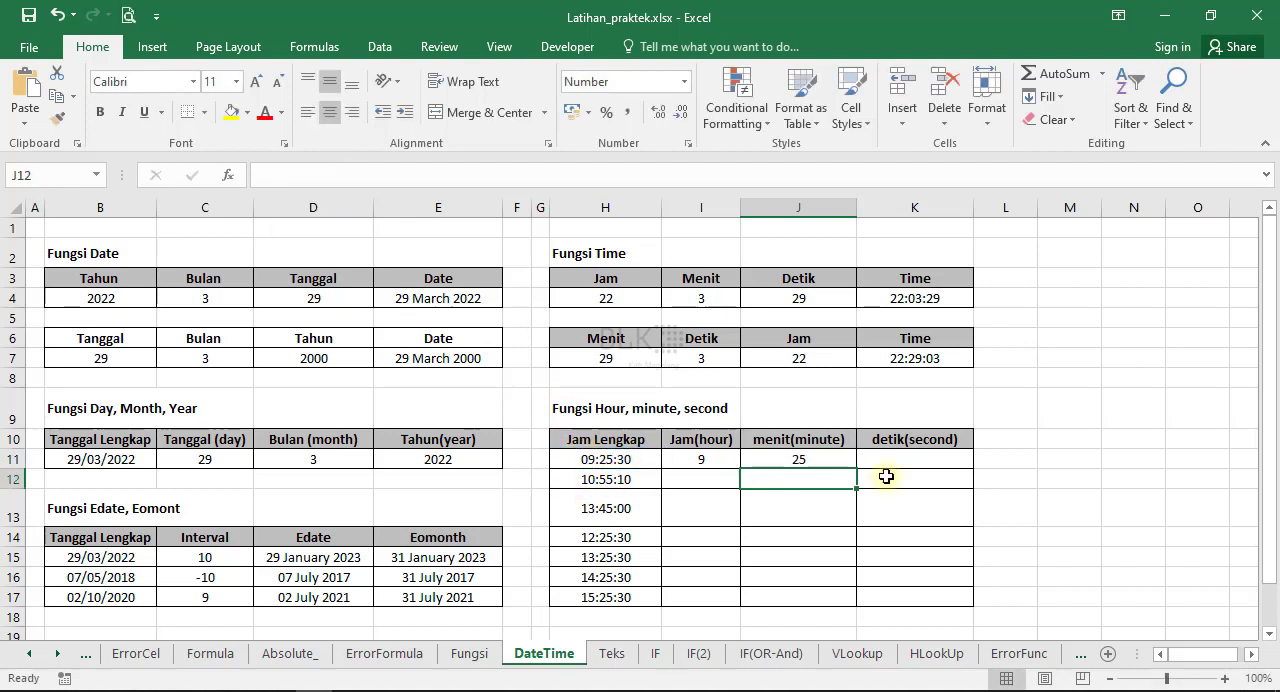
# Extract the second from H11 into K11 with the SECOND function, and fill the I11:K11 formulas down to row 17.
pyautogui.click(899, 456)
pyautogui.write('=de')
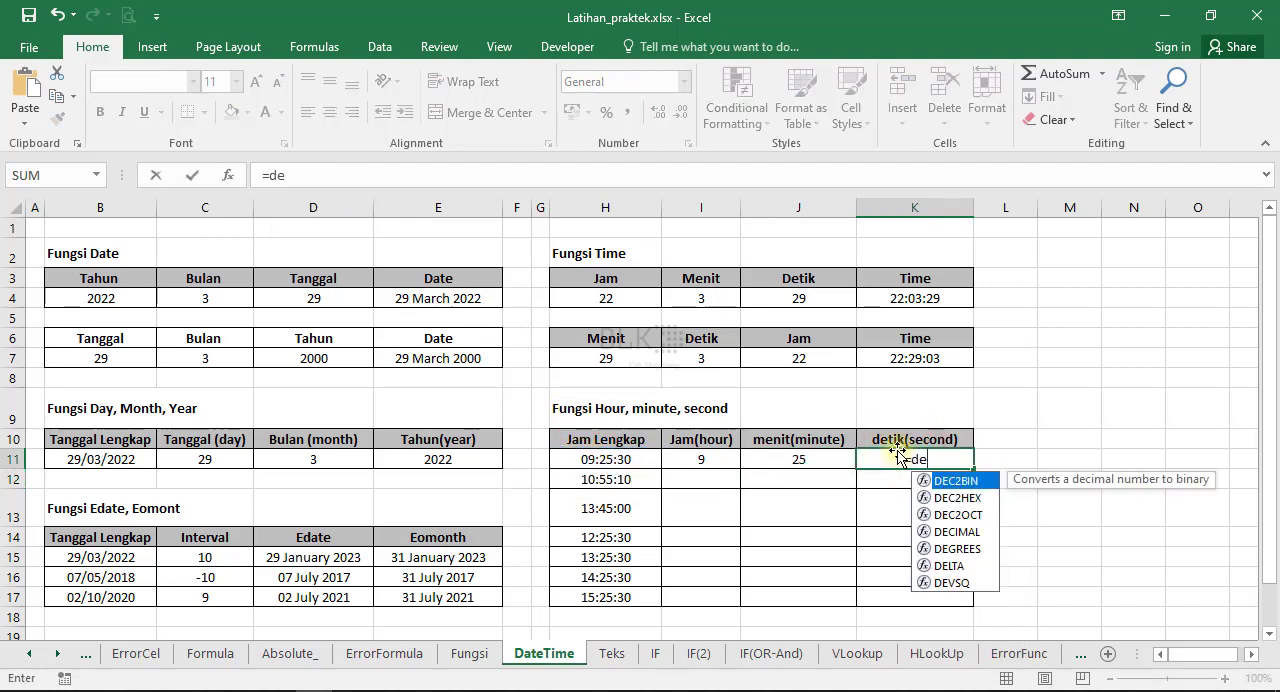
pyautogui.press('BackSpace')
pyautogui.press('BackSpace')
pyautogui.write('secont')
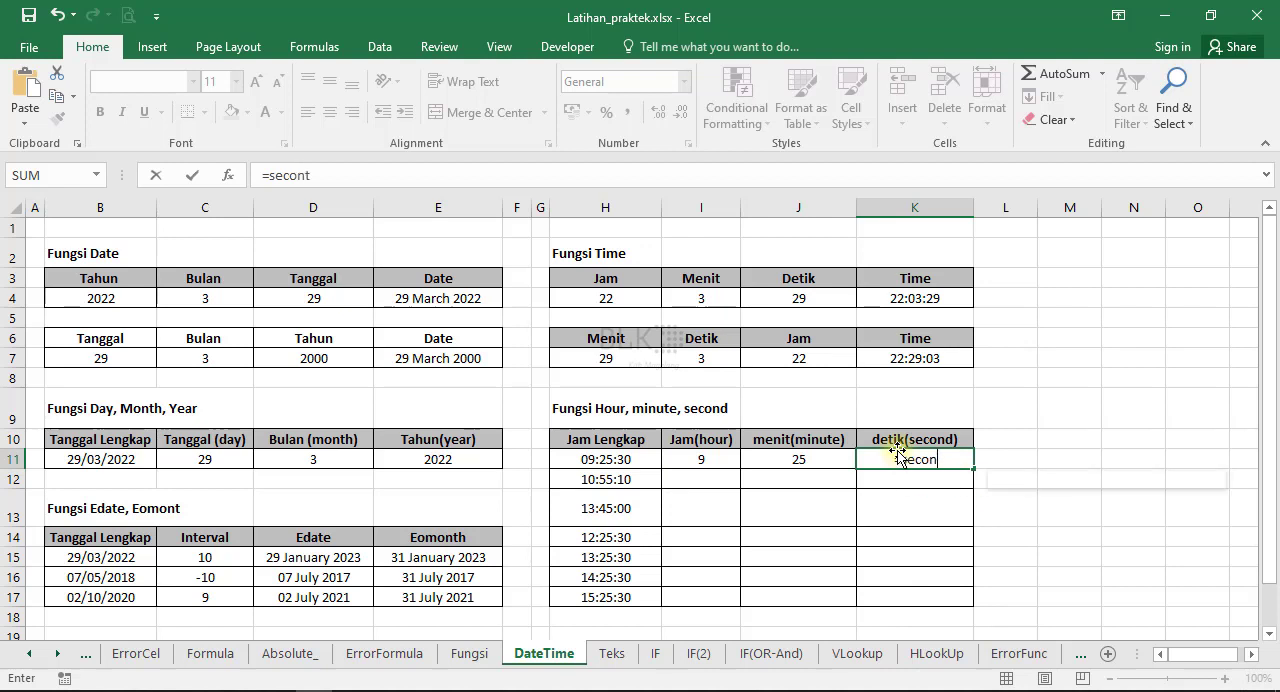
pyautogui.press('BackSpace')
pyautogui.write('d')
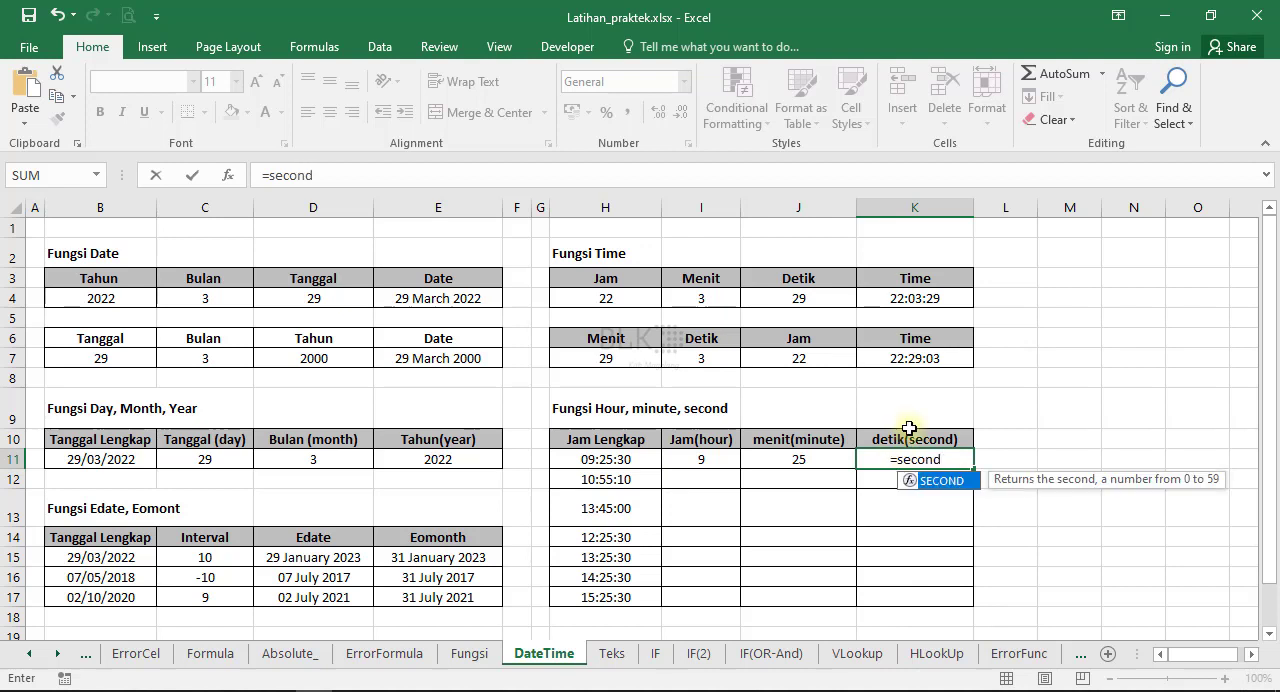
pyautogui.write('(')
pyautogui.click(630, 460)
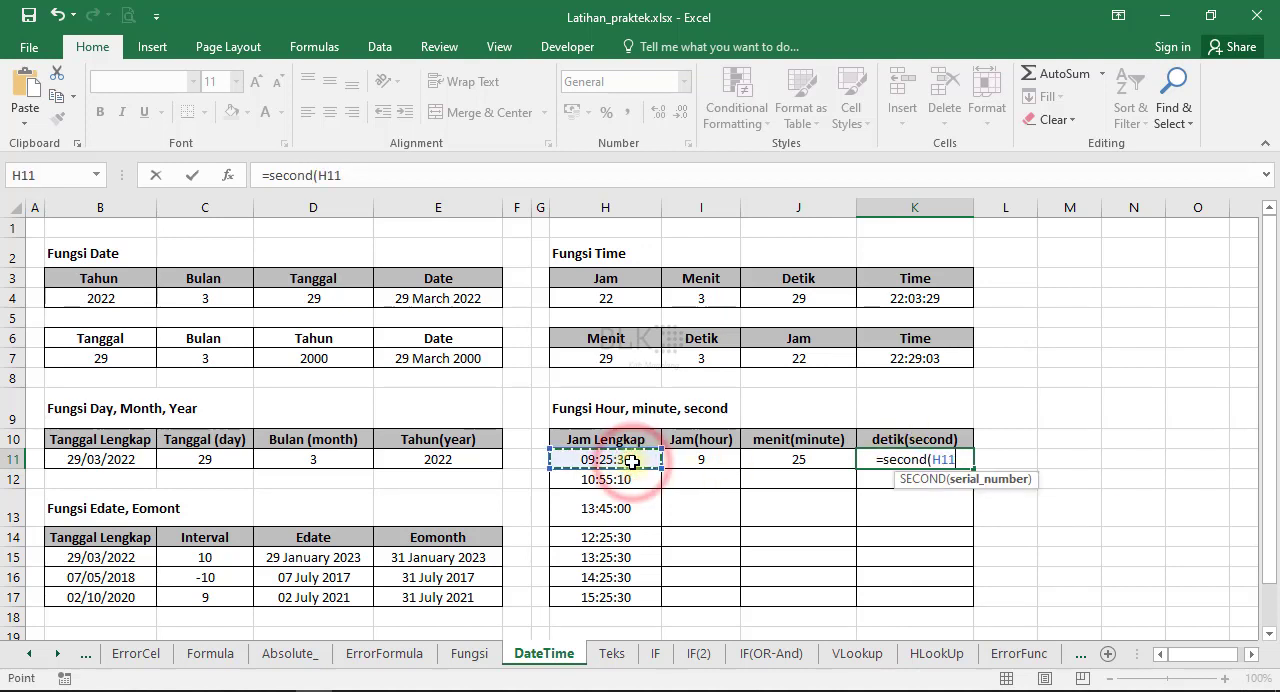
pyautogui.press('Return')
pyautogui.moveTo(700, 459); pyautogui.dragTo(973, 470)
pyautogui.moveTo(968, 600); pyautogui.dragTo(968, 606)
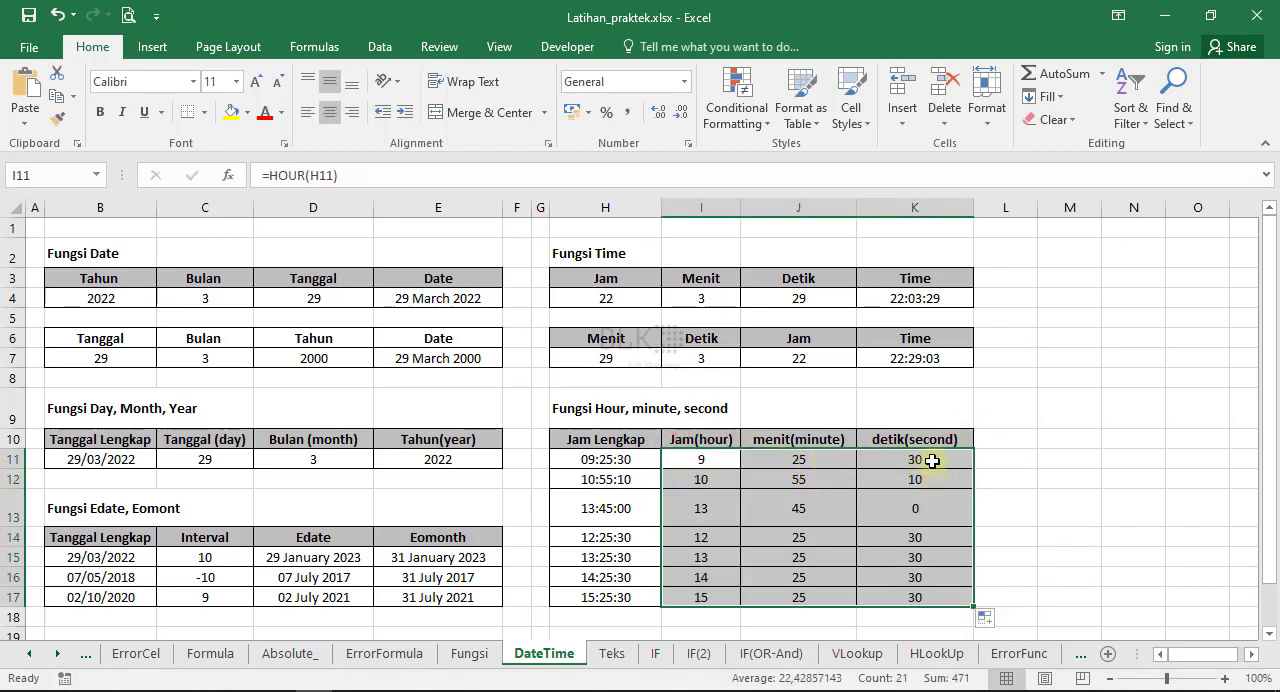
# On the Teks sheet, extract the first 2 characters of F2 into G2 with the LEFT function.
pyautogui.click(612, 653)
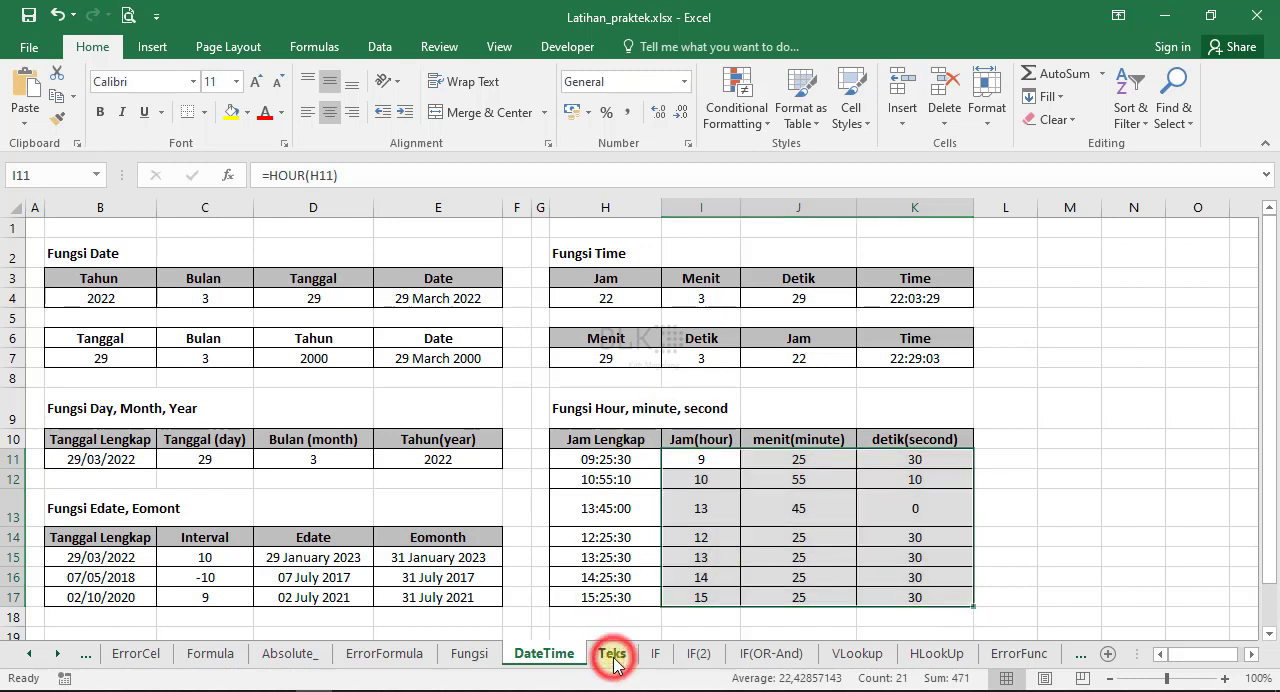
pyautogui.click(190, 270)
pyautogui.click(115, 245)
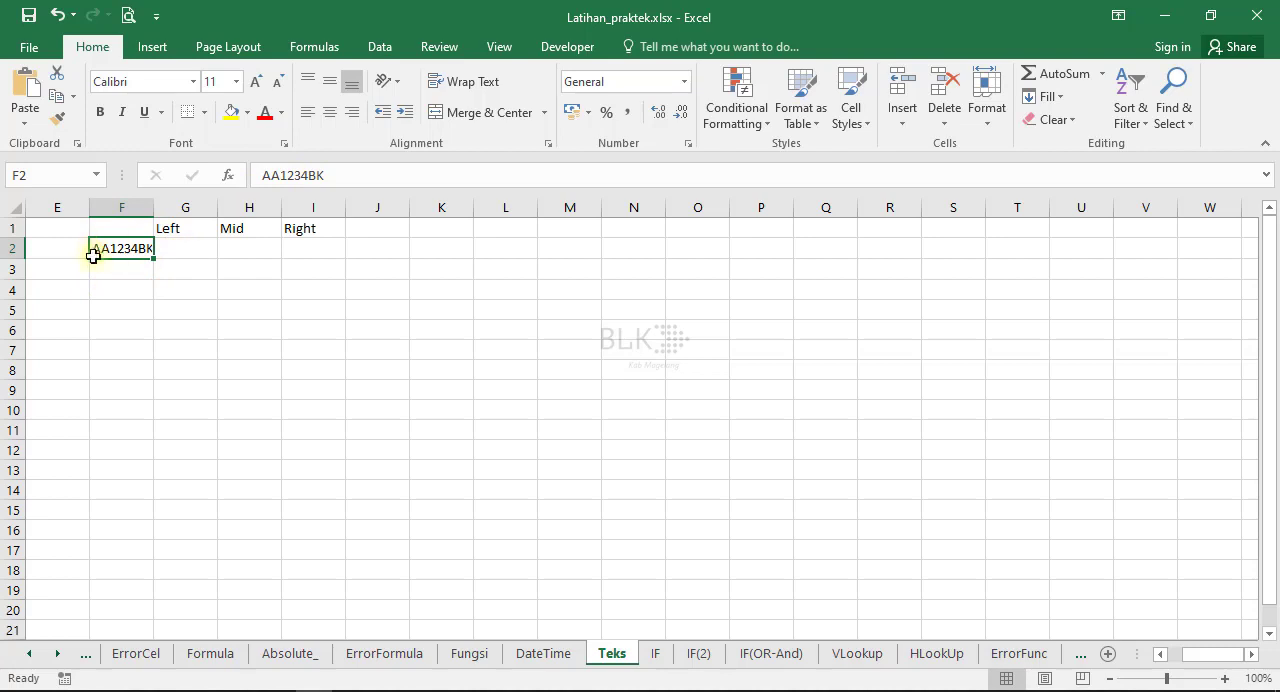
pyautogui.click(199, 243)
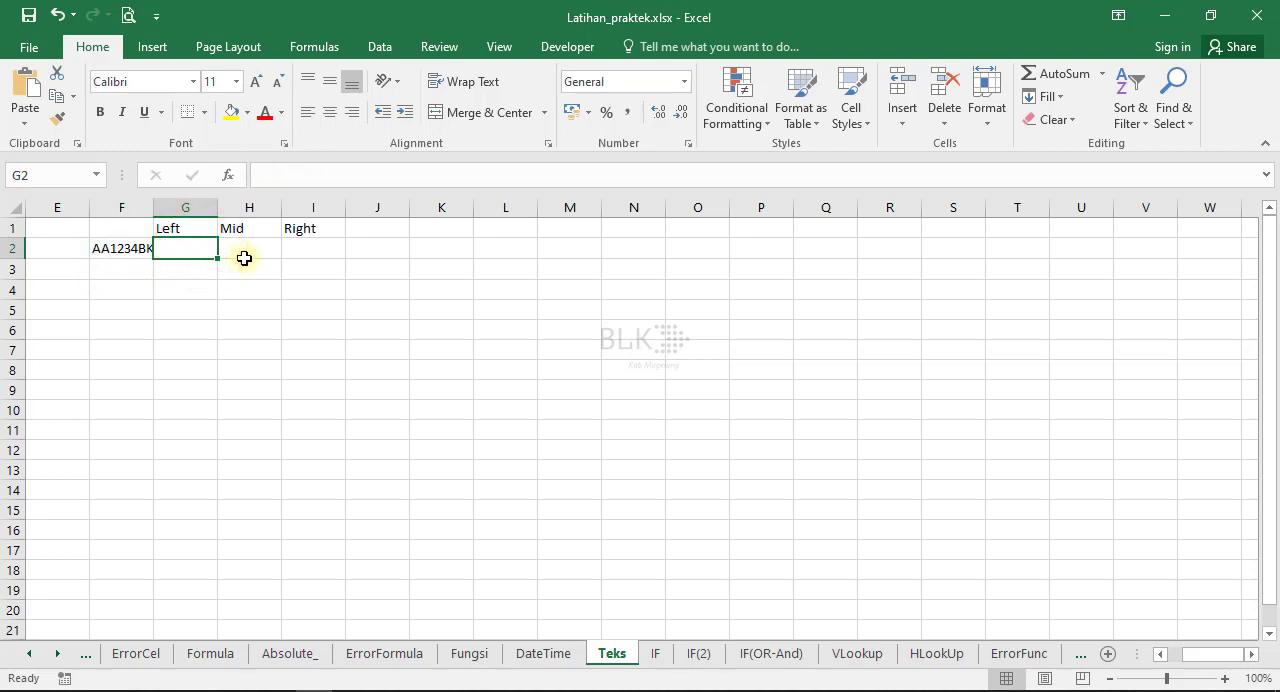
pyautogui.write('=le')
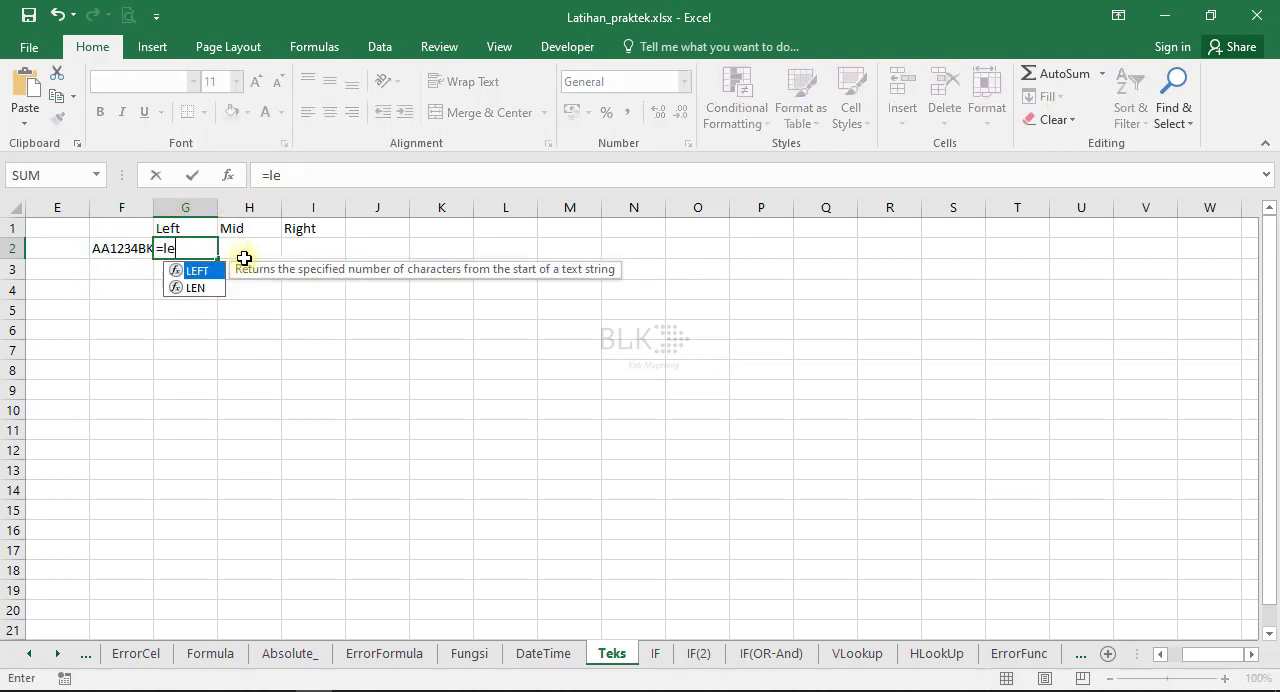
pyautogui.write('ft(')
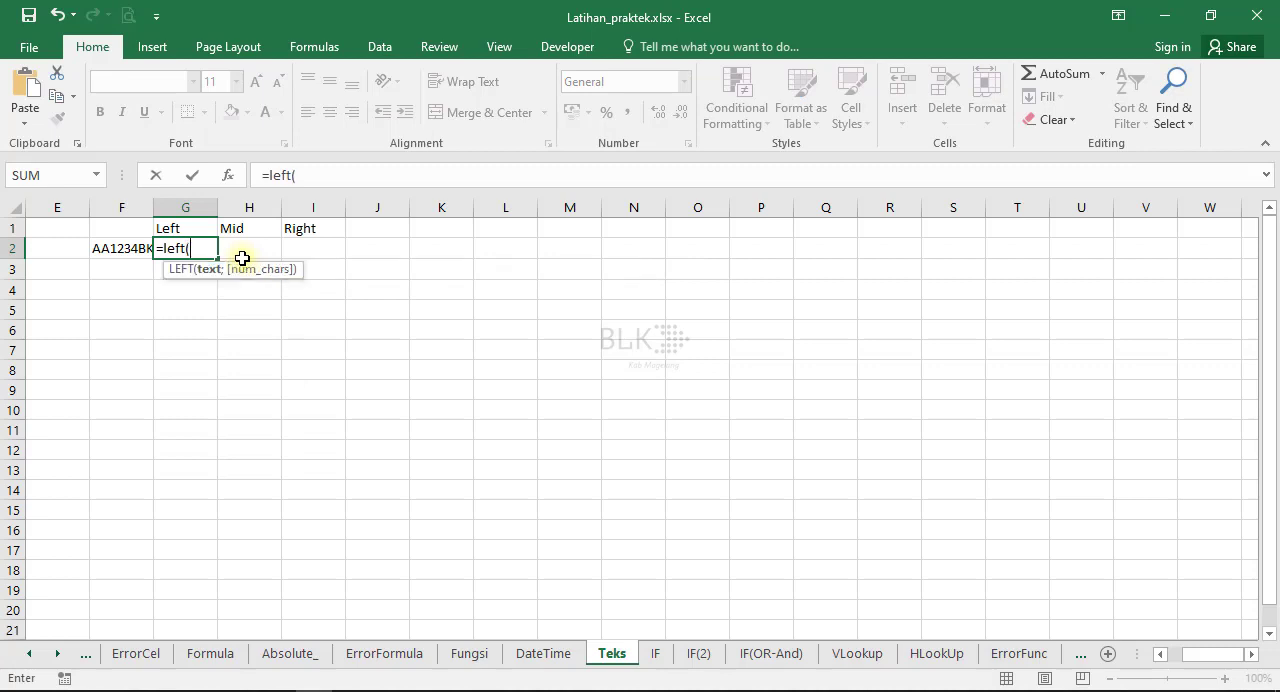
pyautogui.click(123, 249)
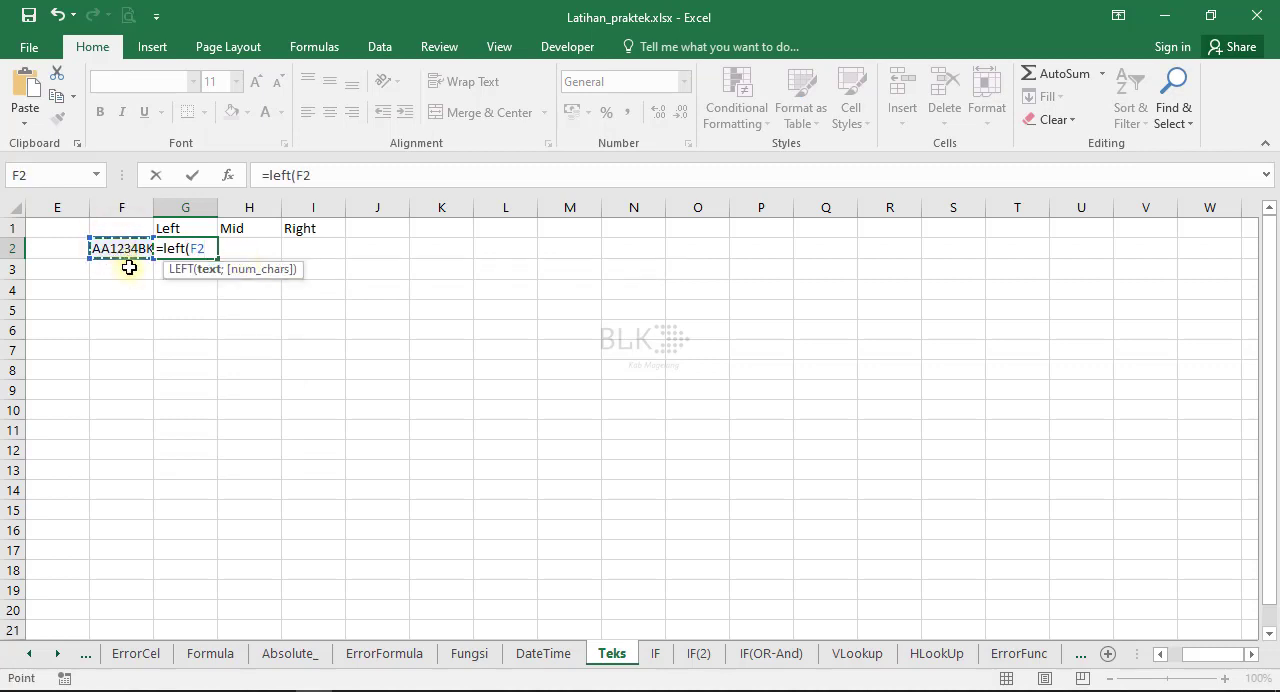
pyautogui.write(';')
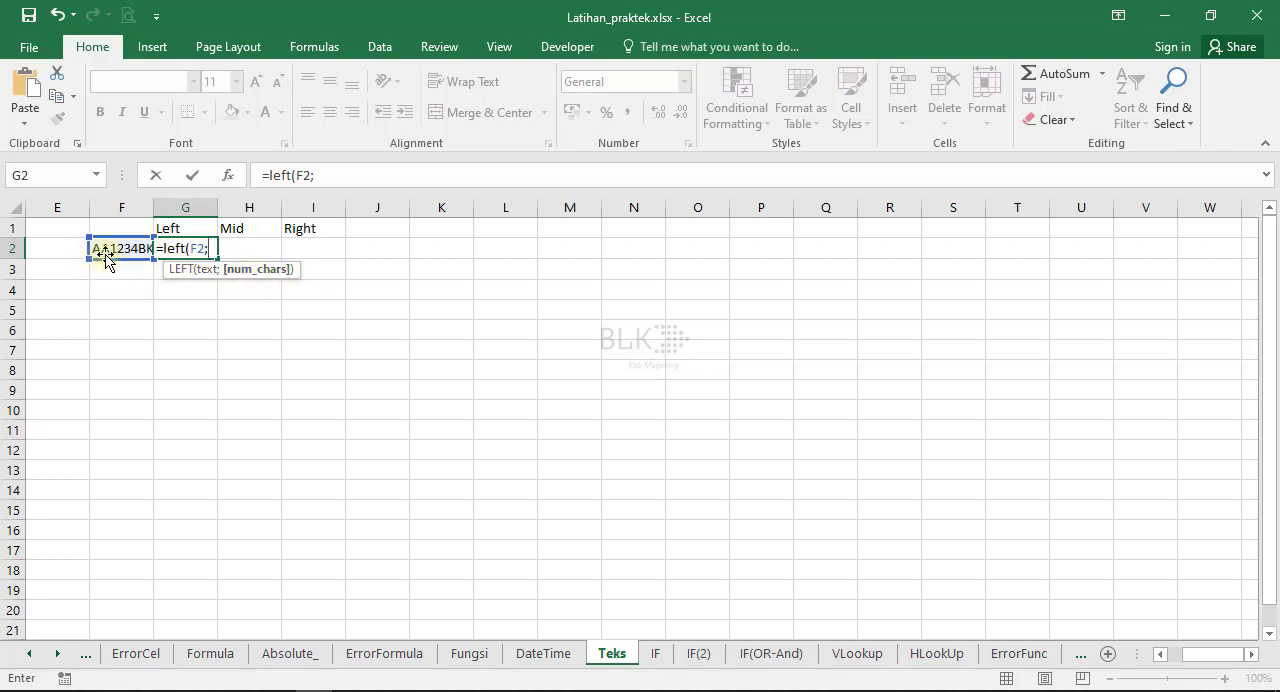
pyautogui.write('2')
pyautogui.press('Return')
pyautogui.click(192, 248)
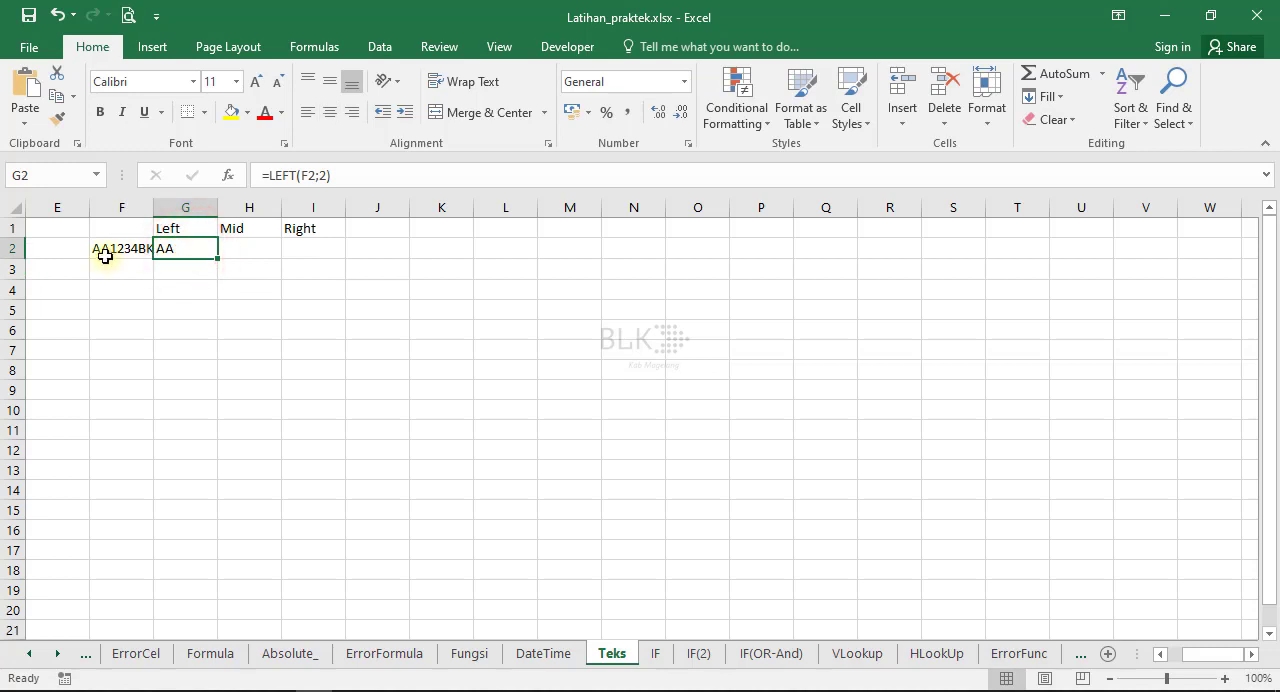
# Widen column F to fit its text, and extract 4 characters of F2 starting at character 3 into H2 with the MID function.
pyautogui.moveTo(155, 203); pyautogui.dragTo(198, 205)
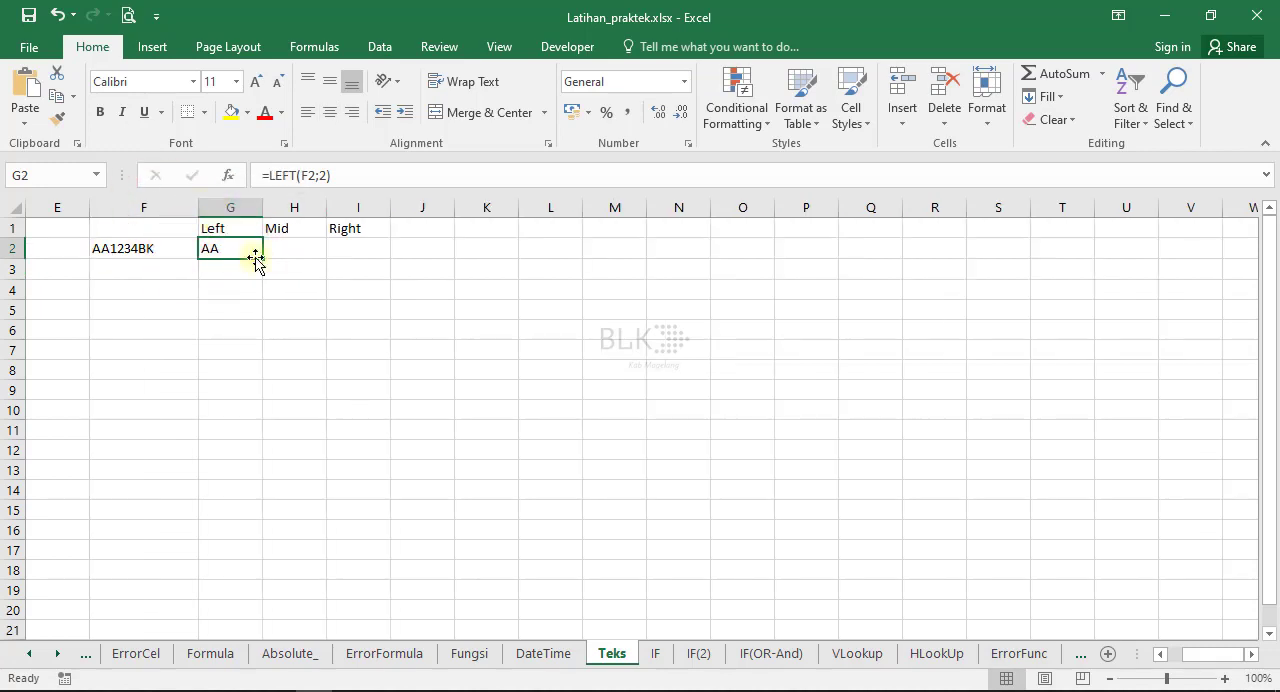
pyautogui.click(286, 249)
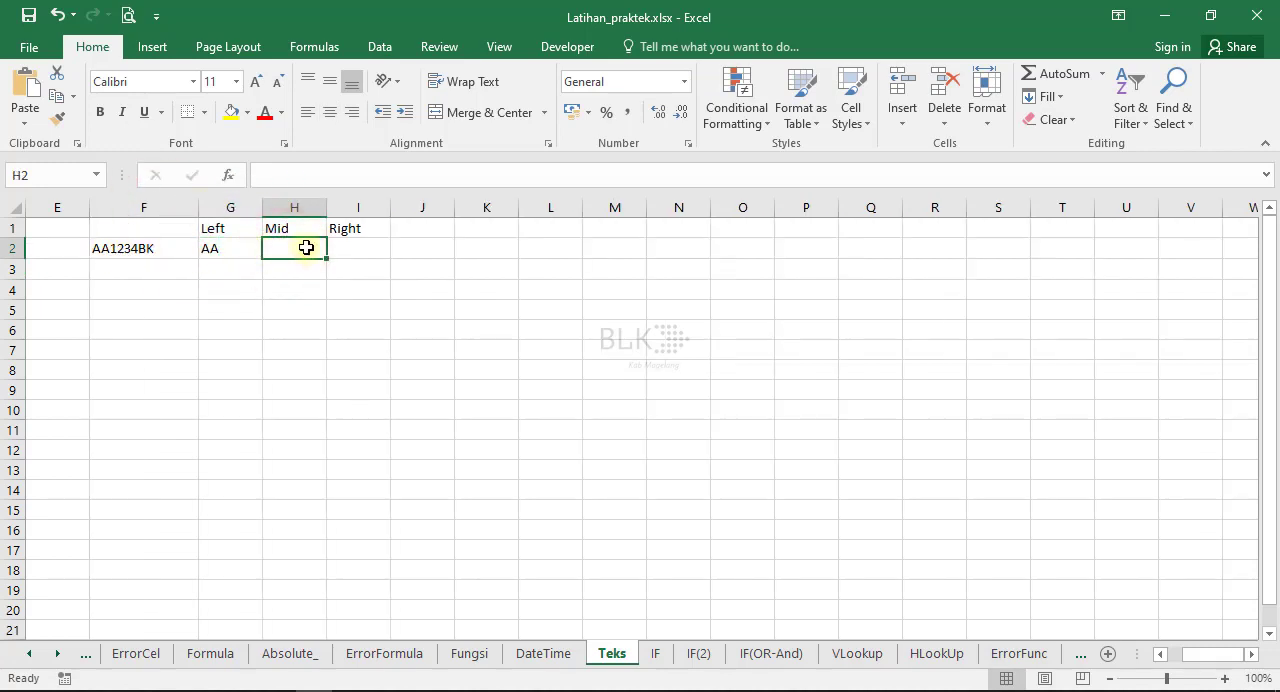
pyautogui.click(304, 244)
pyautogui.write('=mid(')
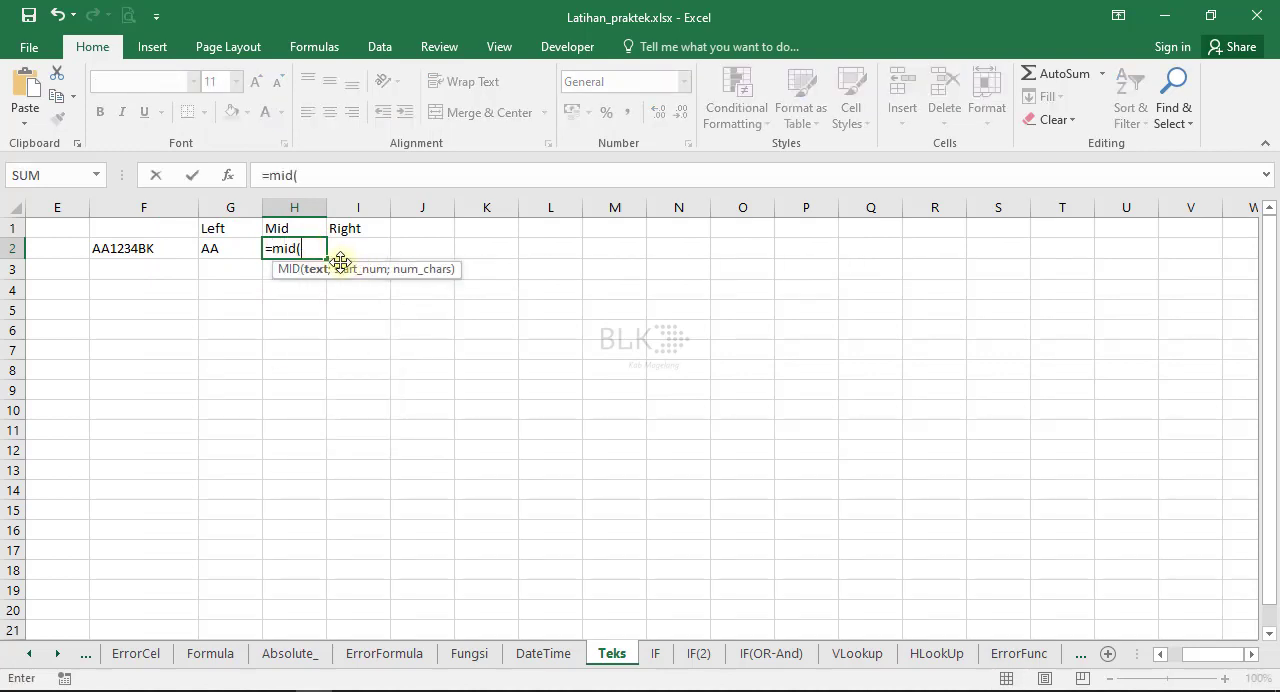
pyautogui.click(145, 247)
pyautogui.write(';')
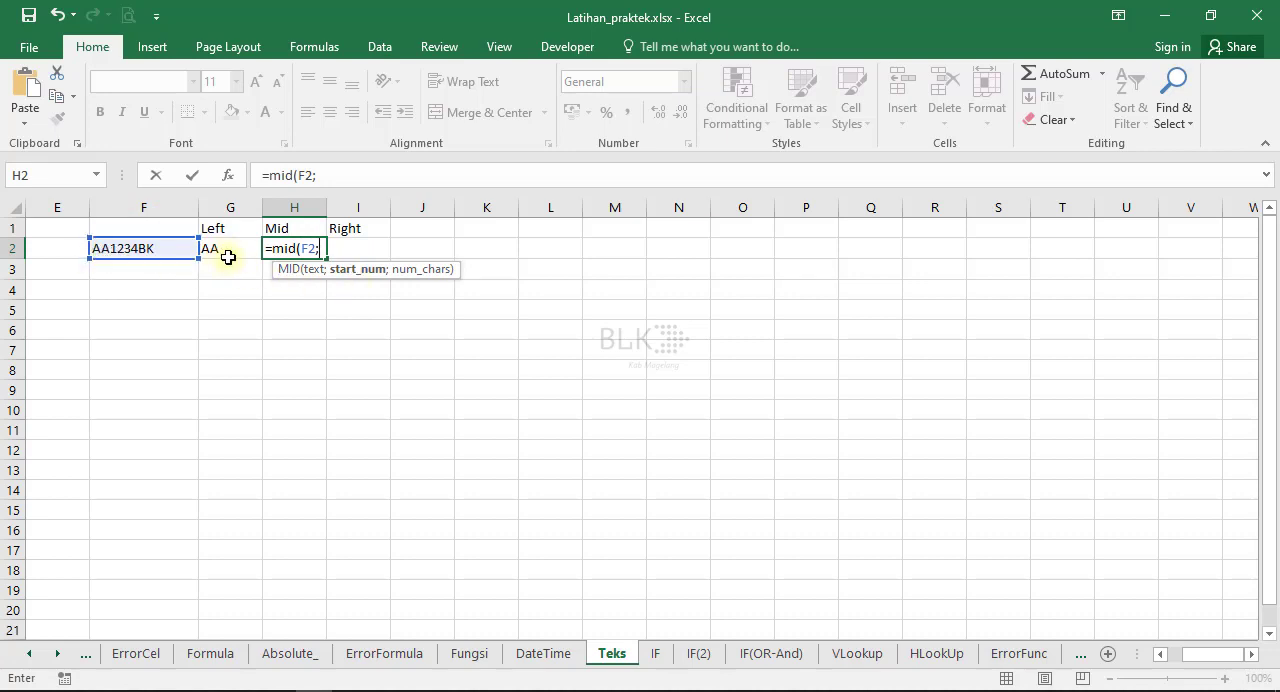
pyautogui.write('3;4')
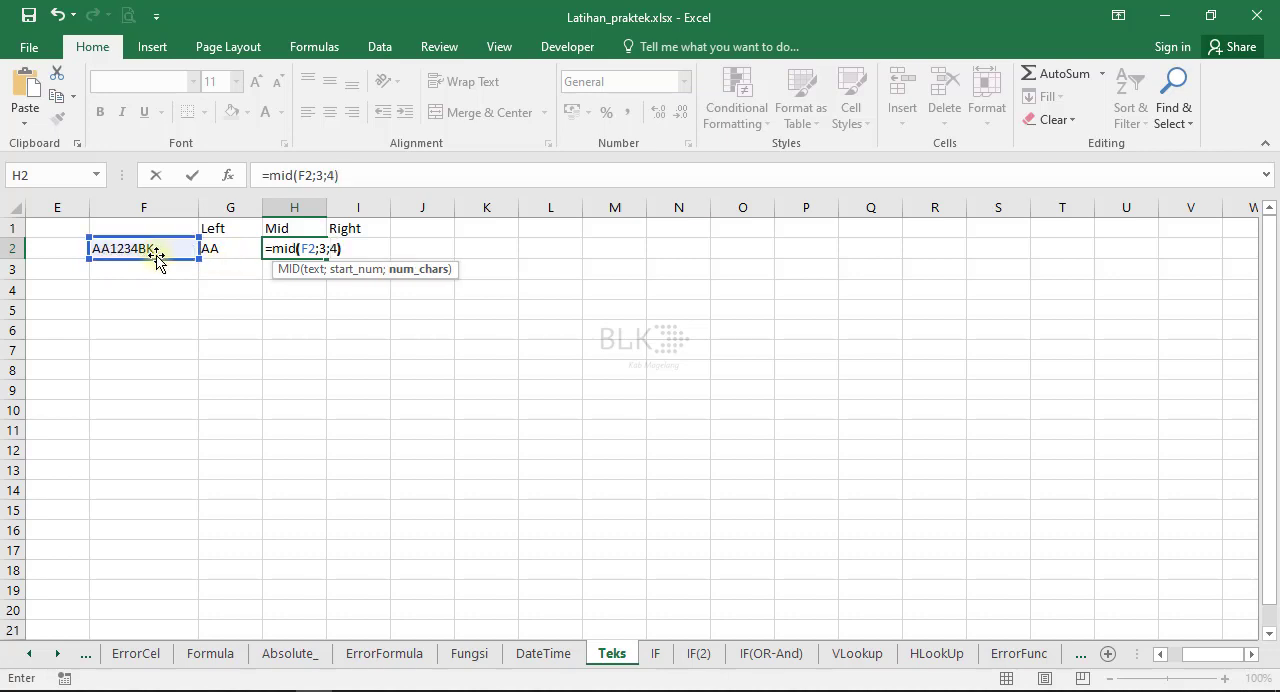
pyautogui.press('Return')
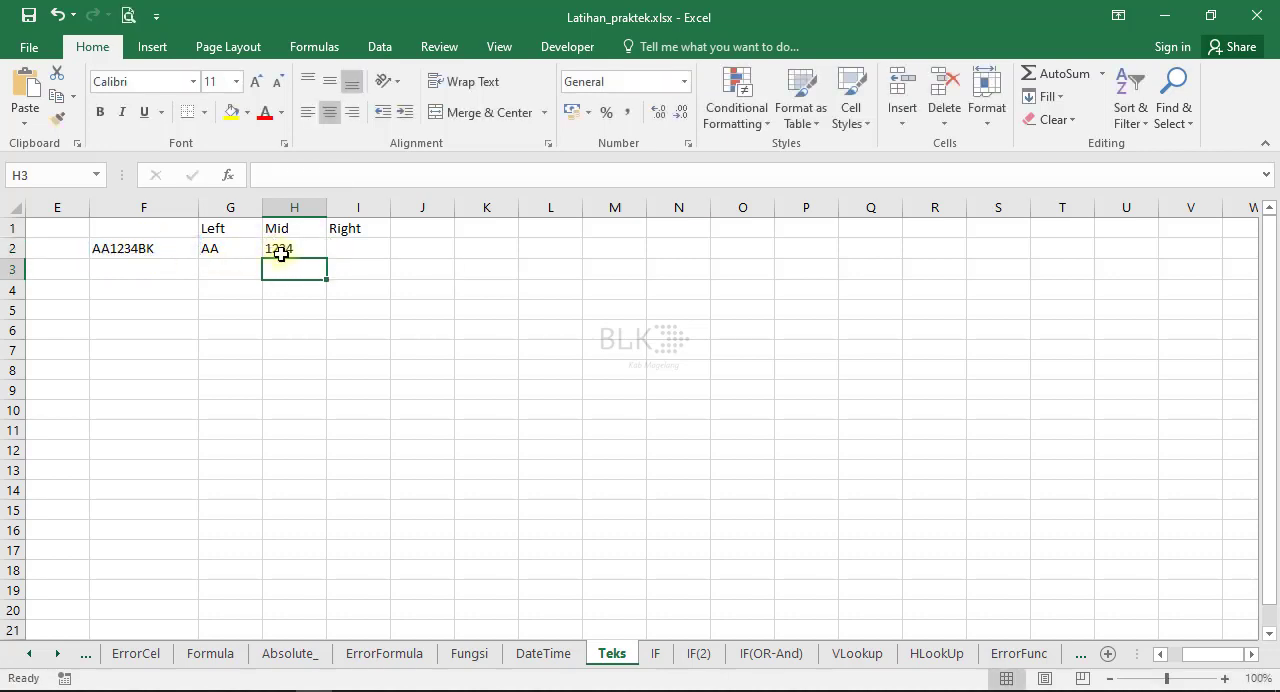
# Extract the last 2 characters of F2 into I2 with the RIGHT function.
pyautogui.click(347, 247)
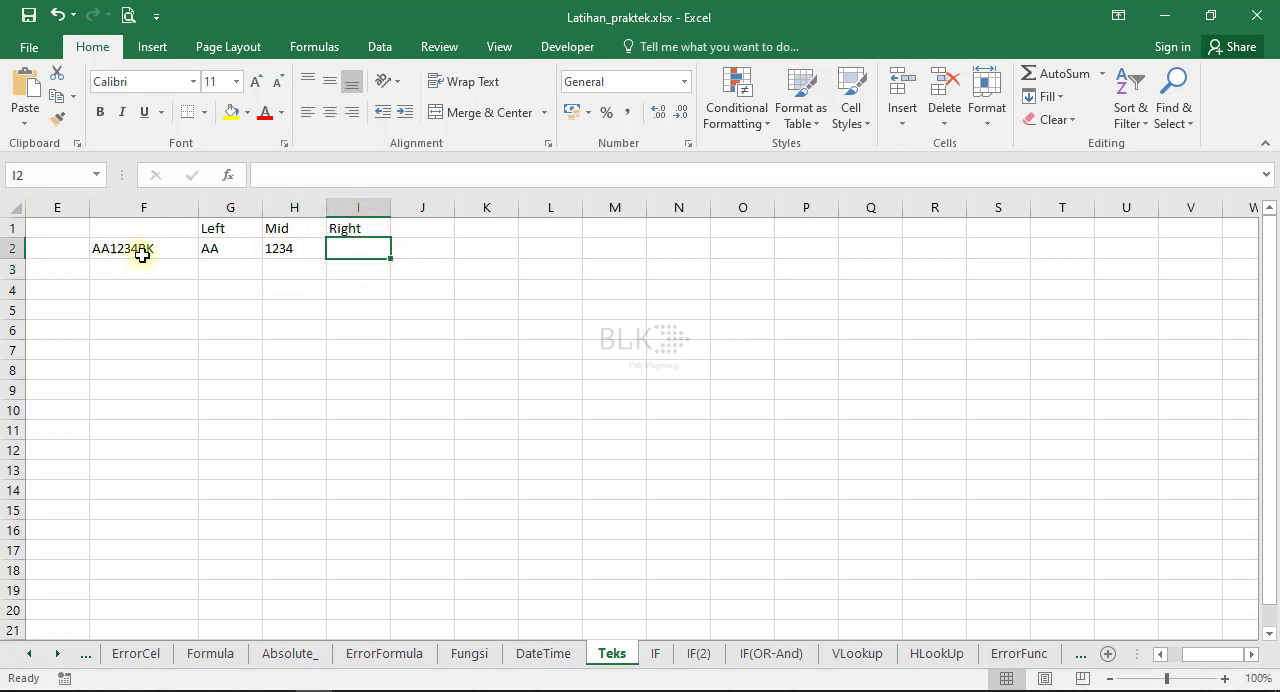
pyautogui.write('=')
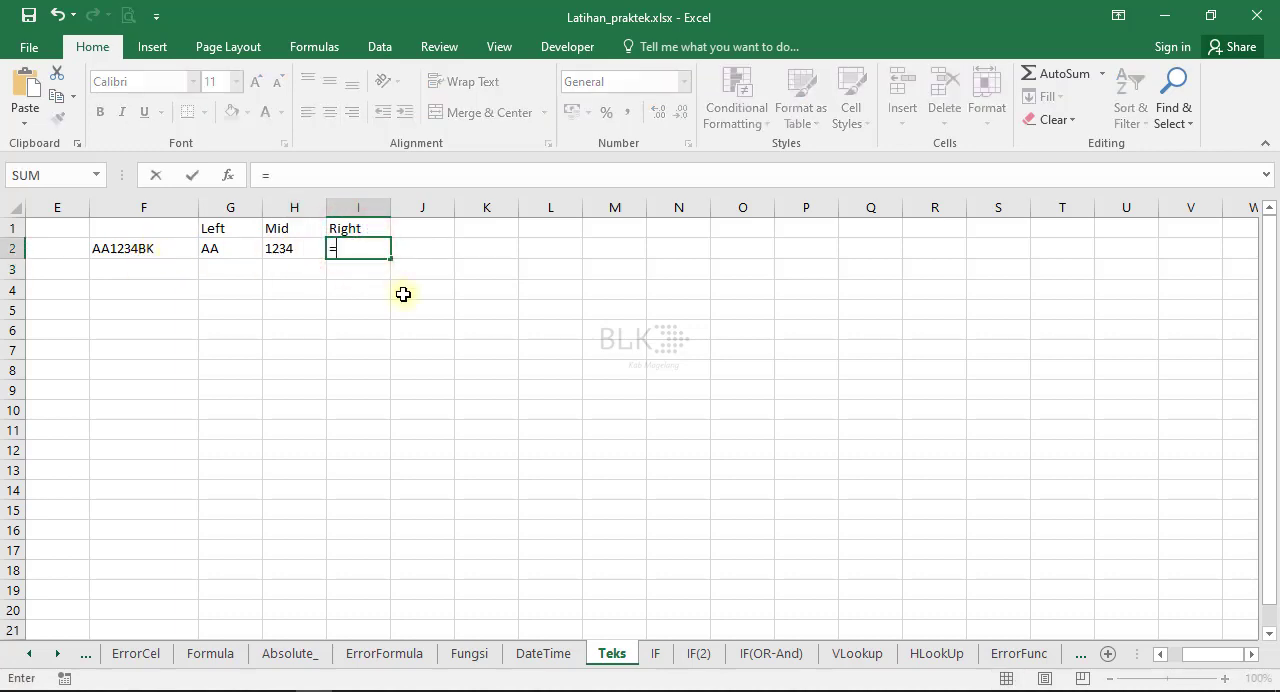
pyautogui.write('right(')
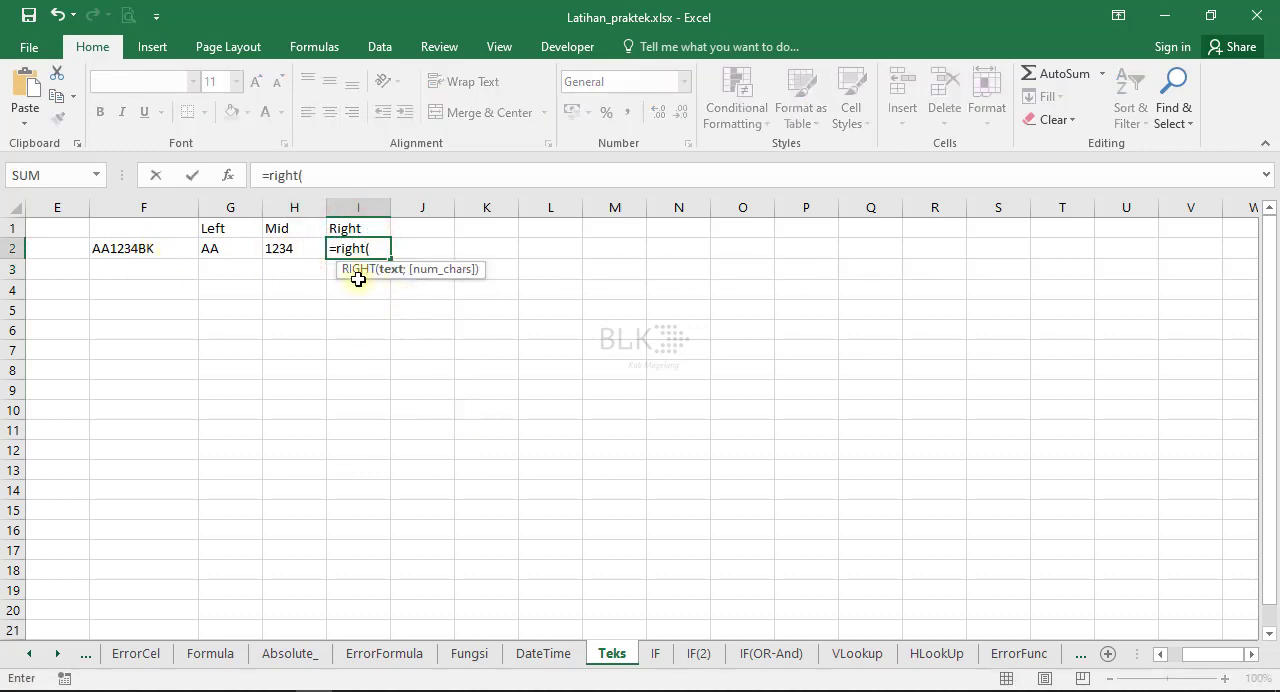
pyautogui.click(162, 248)
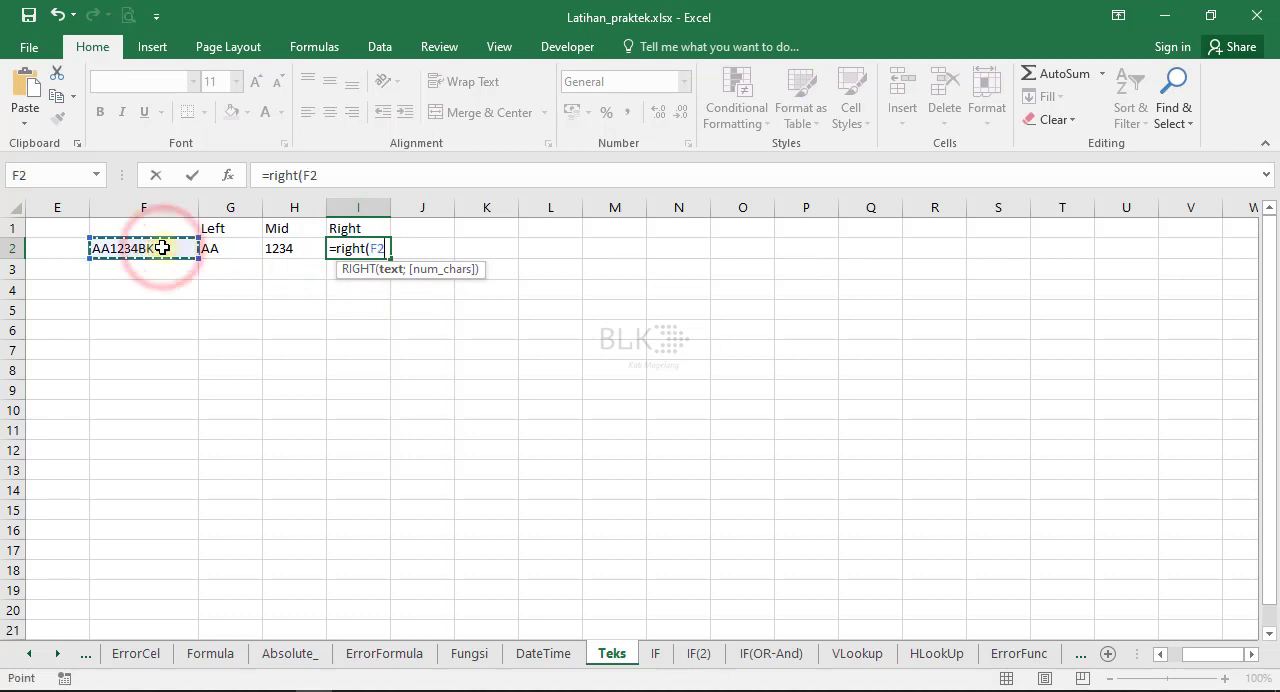
pyautogui.write(';')
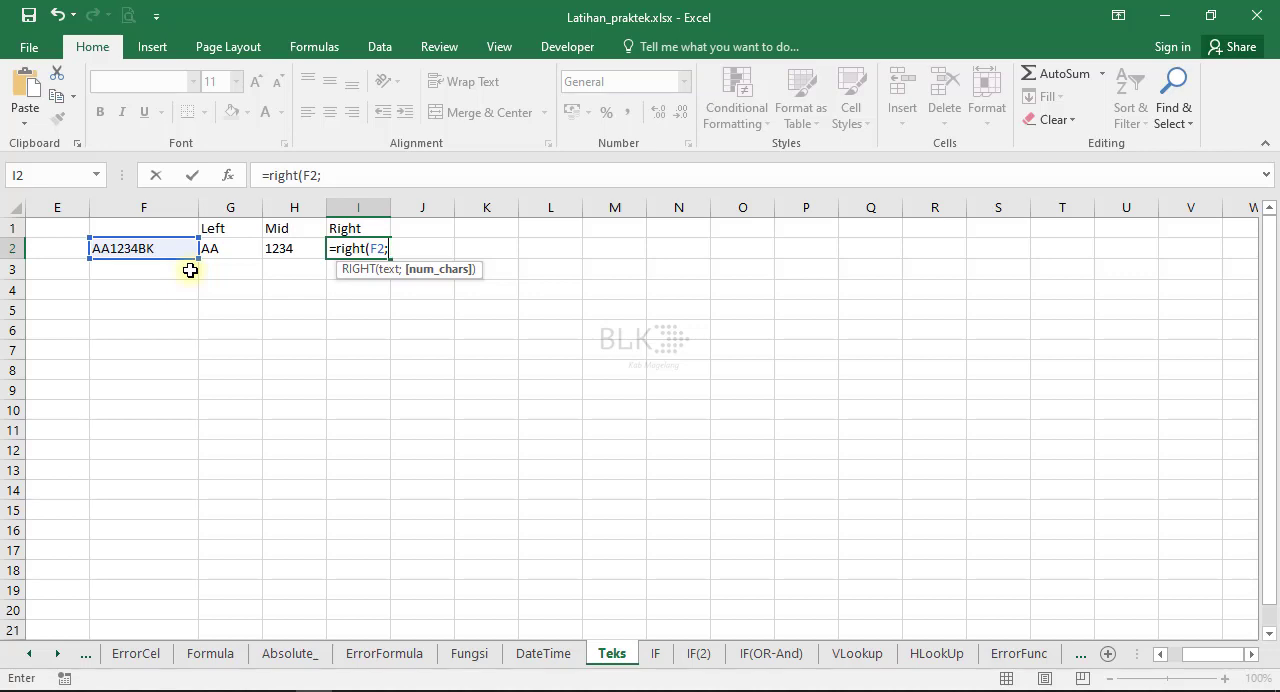
pyautogui.write('2')
pyautogui.press('Return')
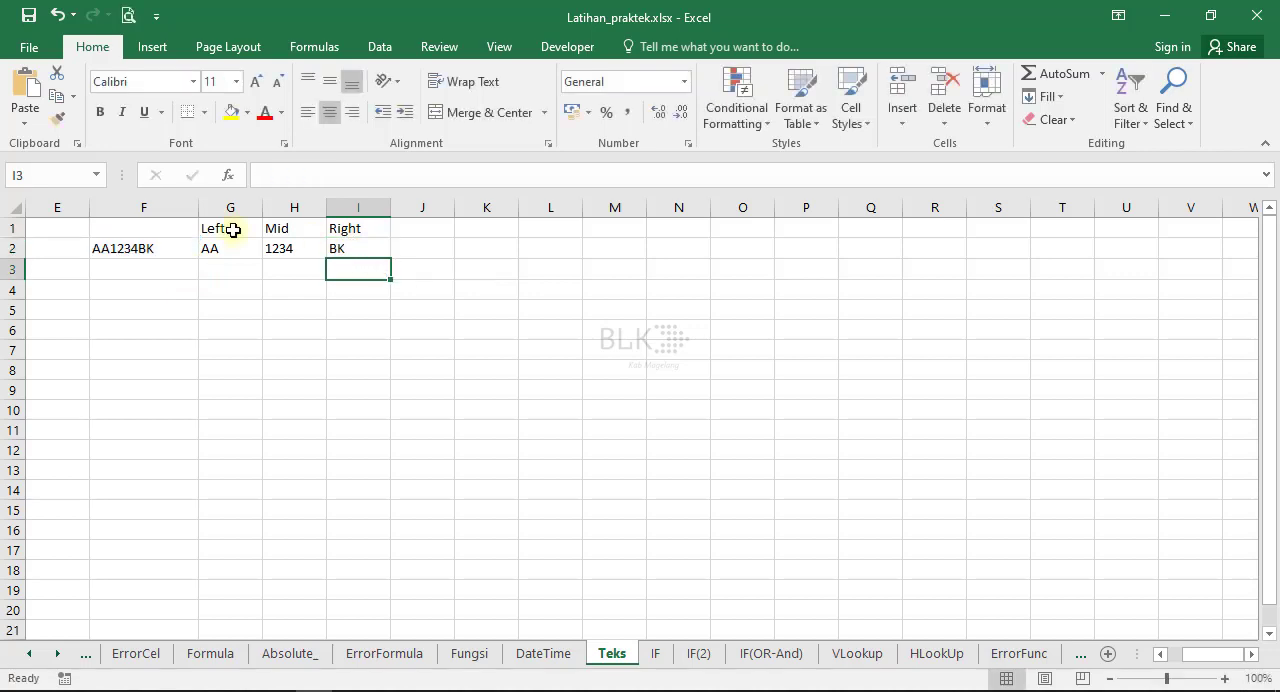